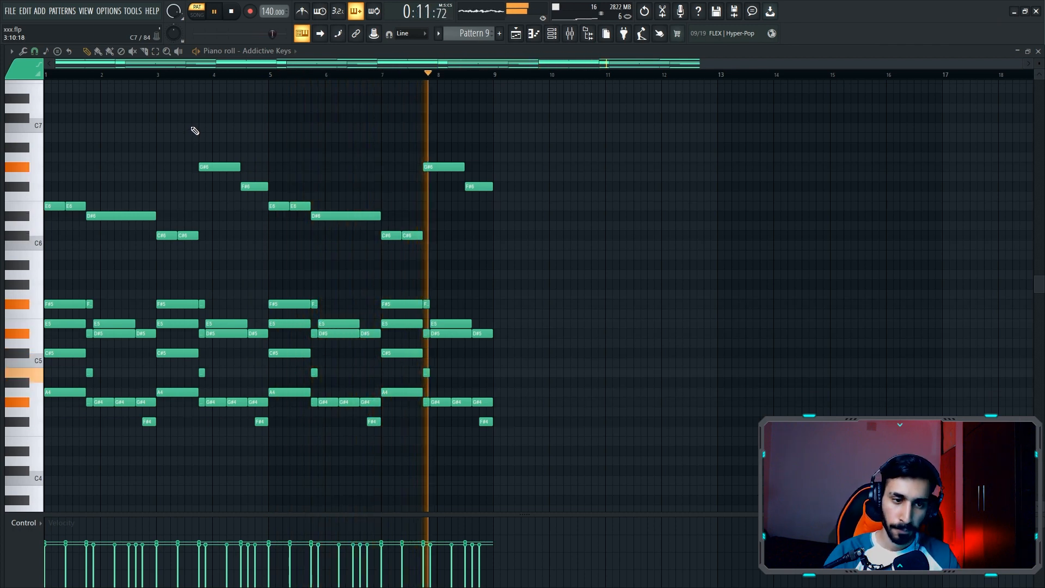
# - Play back the melody and inspect the Lofi Panda 3 channel's instrument and its piano roll notes
pyautogui.press('space')
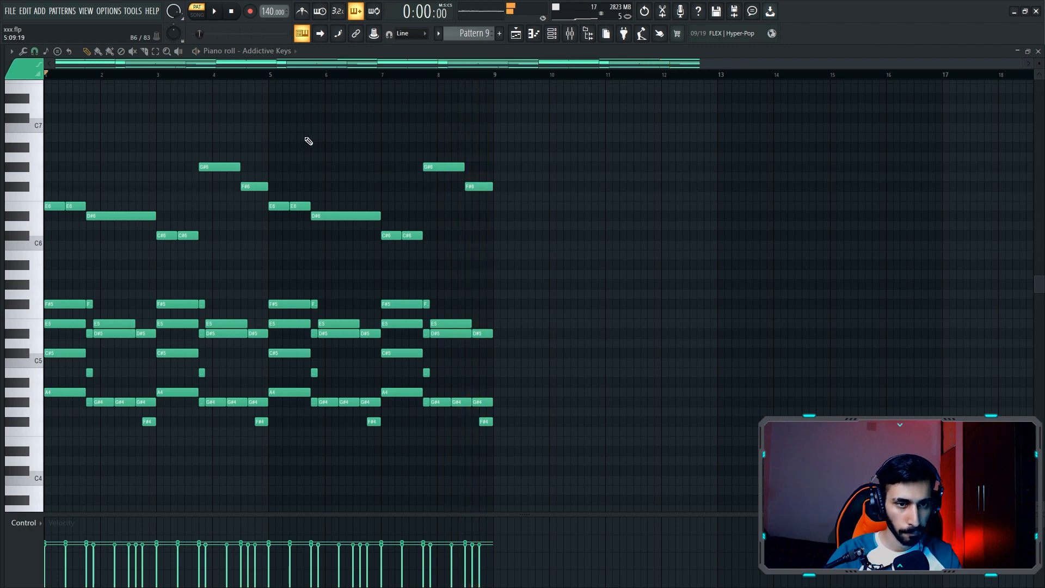
pyautogui.press('F6')
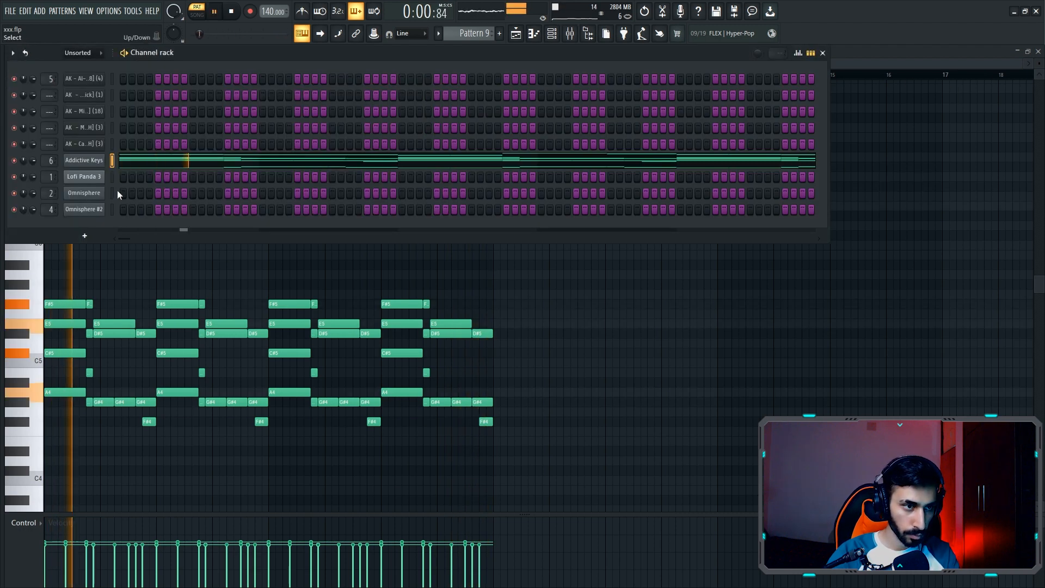
pyautogui.click(87, 176)
pyautogui.scroll(-1, 471, 33)
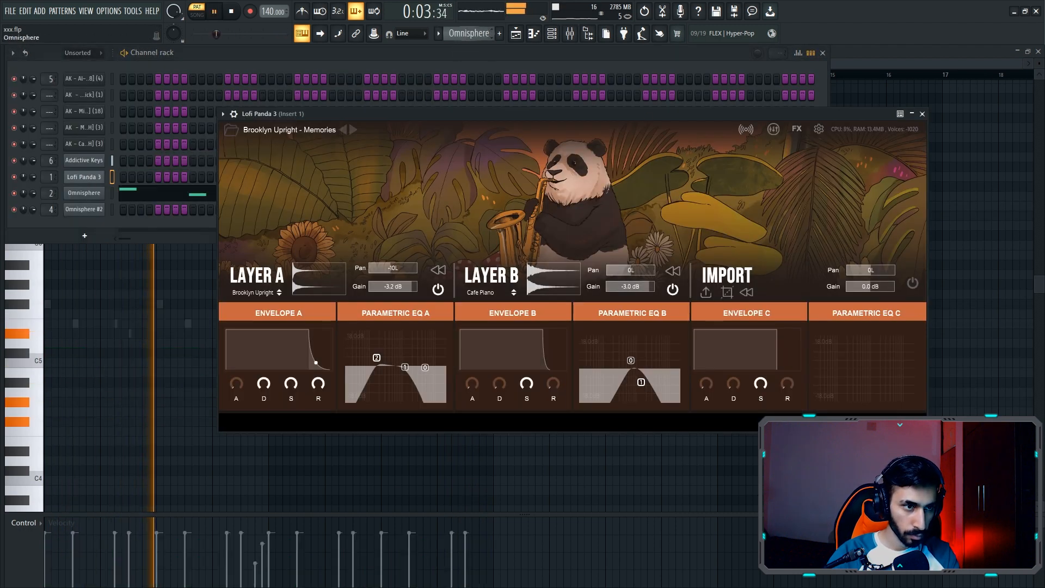
pyautogui.scroll(-1, 468, 33)
pyautogui.click(188, 174)
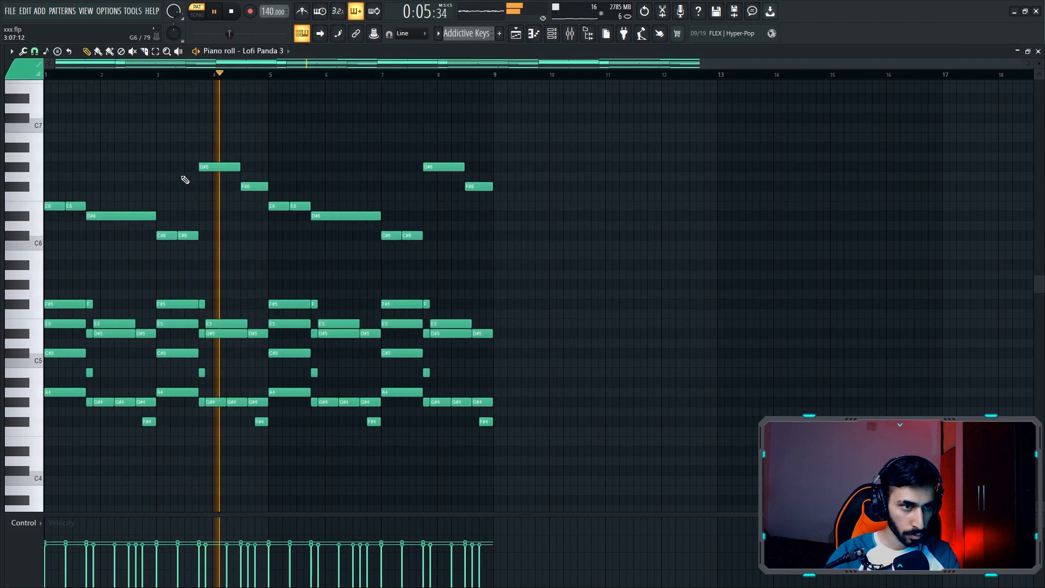
# - Look through the factory Pianos presets of the Lofi Panda 3 instrument and close its windows
pyautogui.click(551, 33)
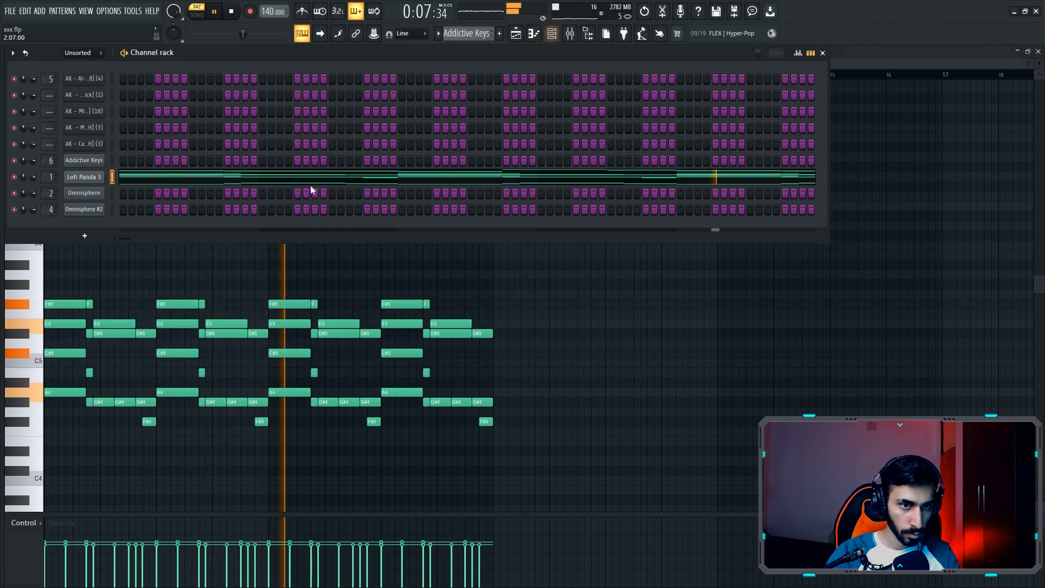
pyautogui.click(98, 179)
pyautogui.click(235, 130)
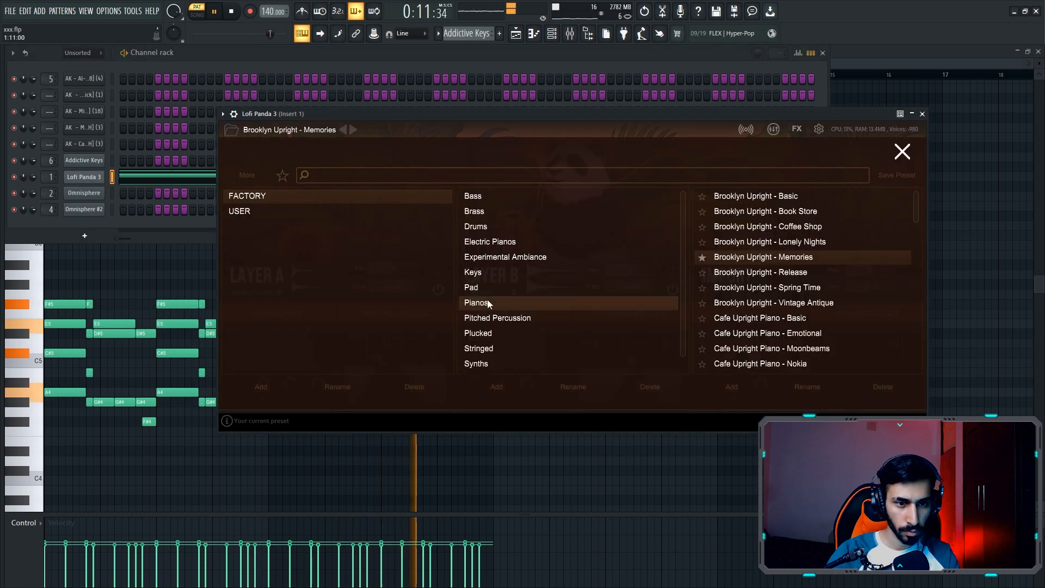
pyautogui.click(901, 151)
pyautogui.press('Escape')
pyautogui.press('Escape')
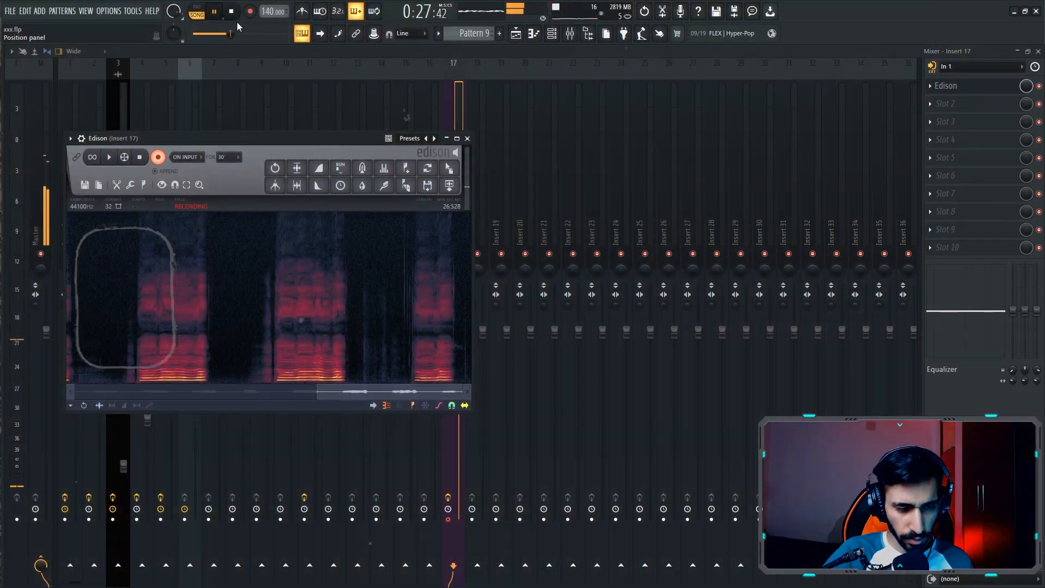
# - Stop the Edison recording on Insert 17 and acquire a noise profile from the quiet section between 3.500 and 4.000
pyautogui.click(214, 12)
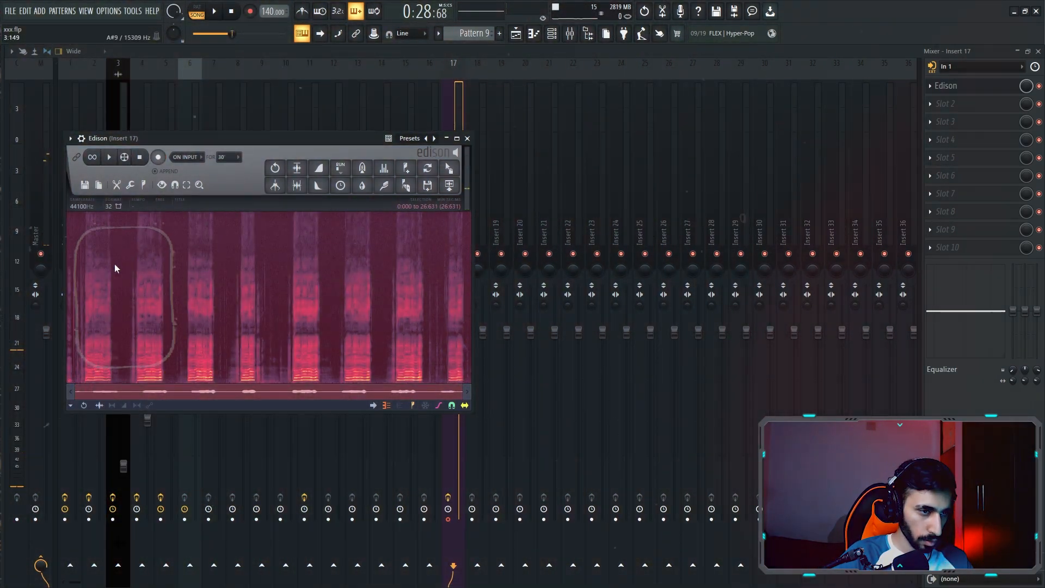
pyautogui.moveTo(116, 265); pyautogui.dragTo(129, 322)
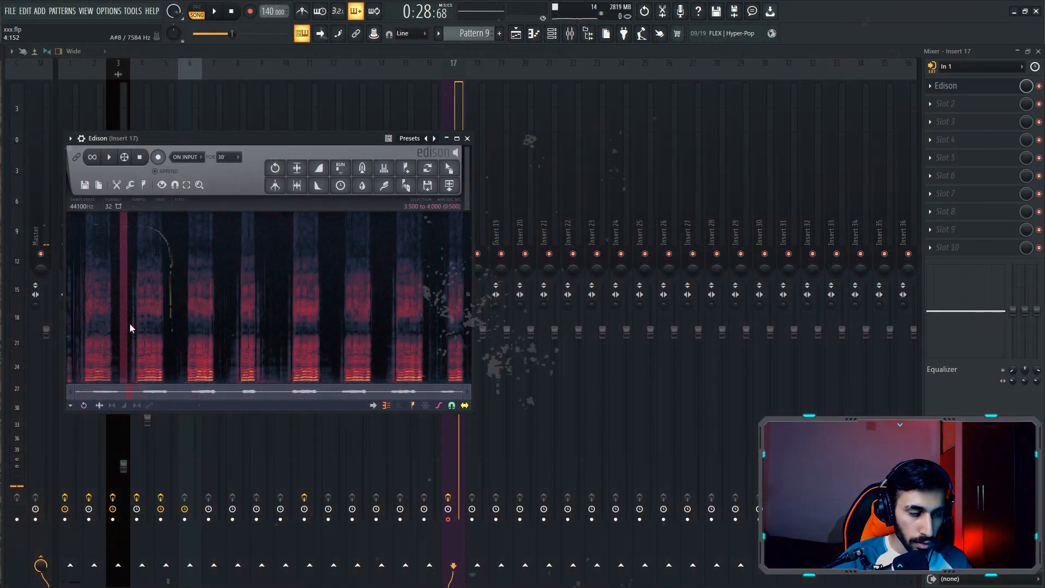
pyautogui.click(385, 186)
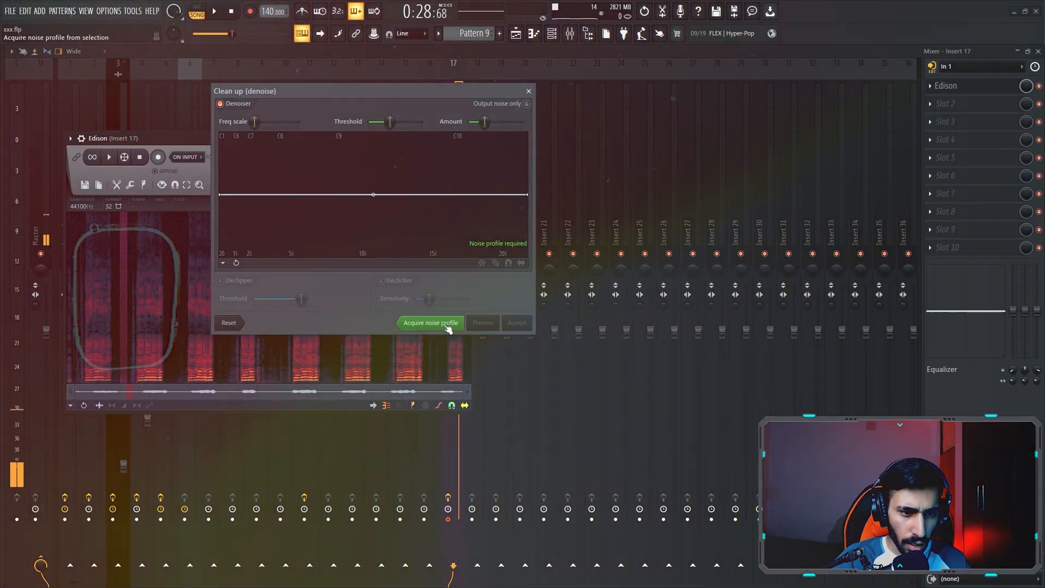
pyautogui.click(450, 324)
# - Select the recording from 1.000 to its end and denoise it with the acquired noise profile
pyautogui.moveTo(143, 295); pyautogui.dragTo(596, 304)
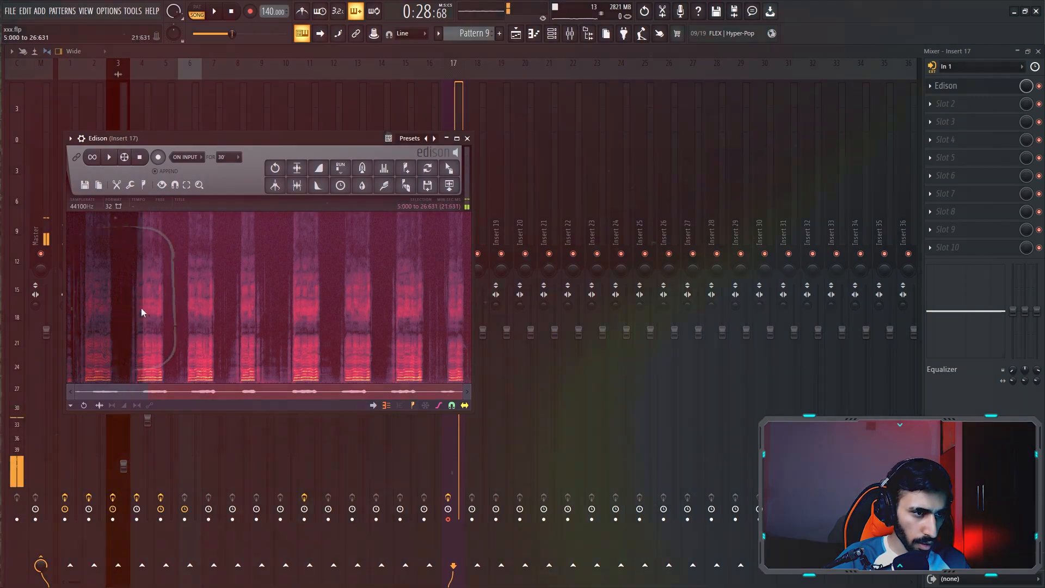
pyautogui.moveTo(141, 309); pyautogui.dragTo(80, 301)
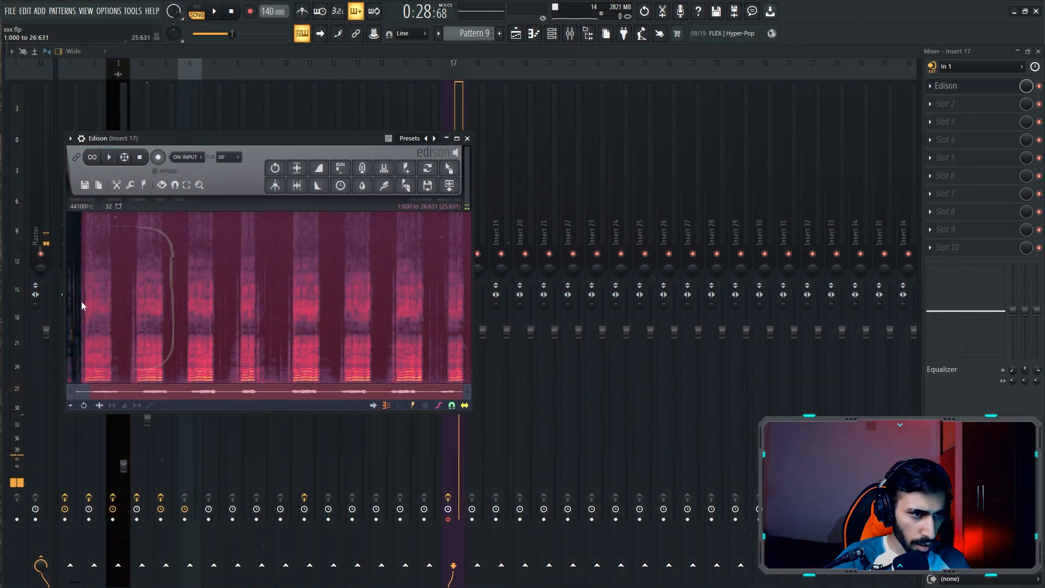
pyautogui.click(386, 185)
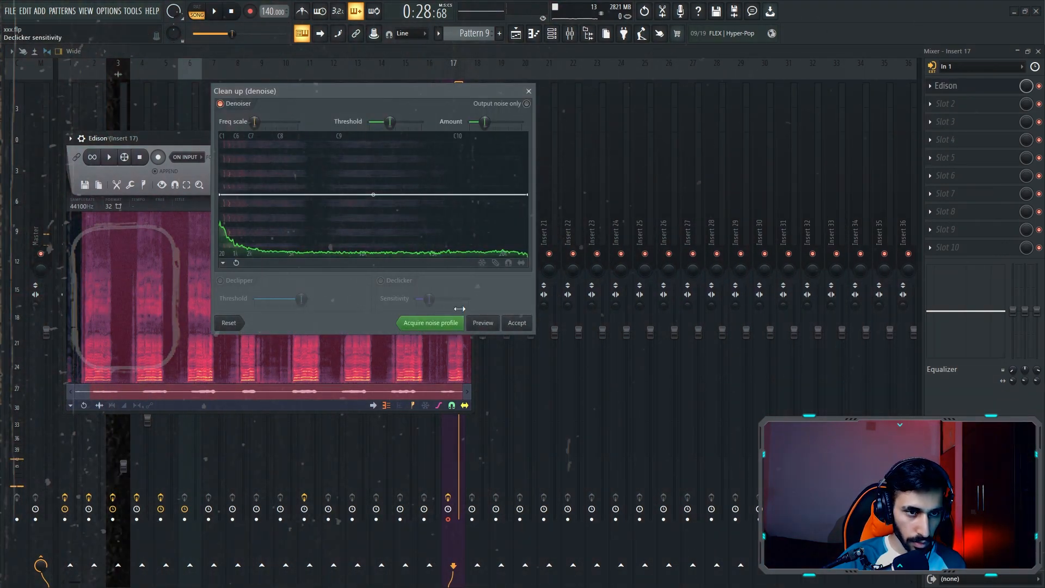
pyautogui.click(431, 324)
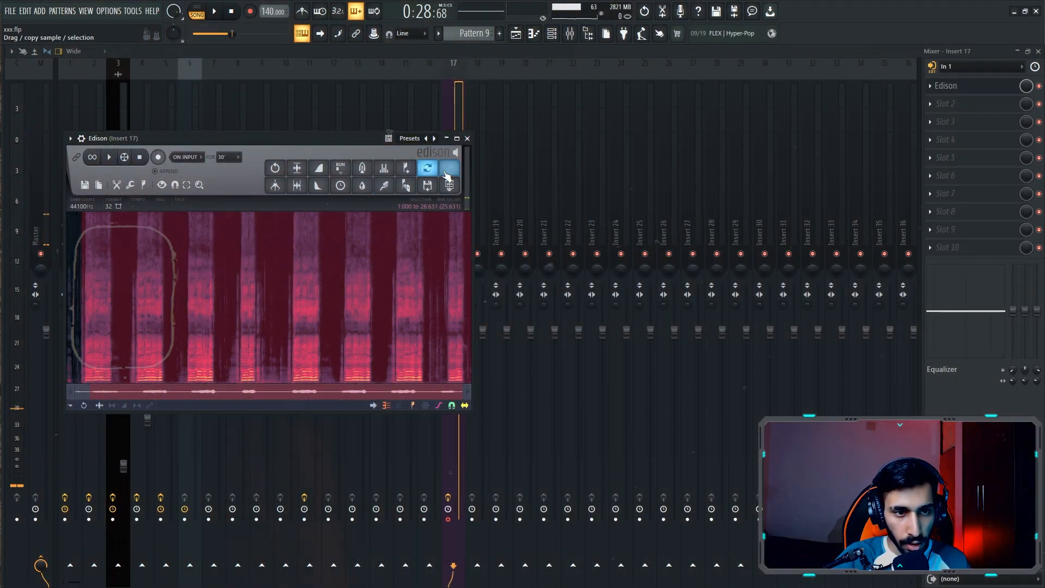
# - Place the cleaned Edison recording in the playlist on Track 5, starting at bar 1
pyautogui.moveTo(449, 168); pyautogui.dragTo(352, 204)
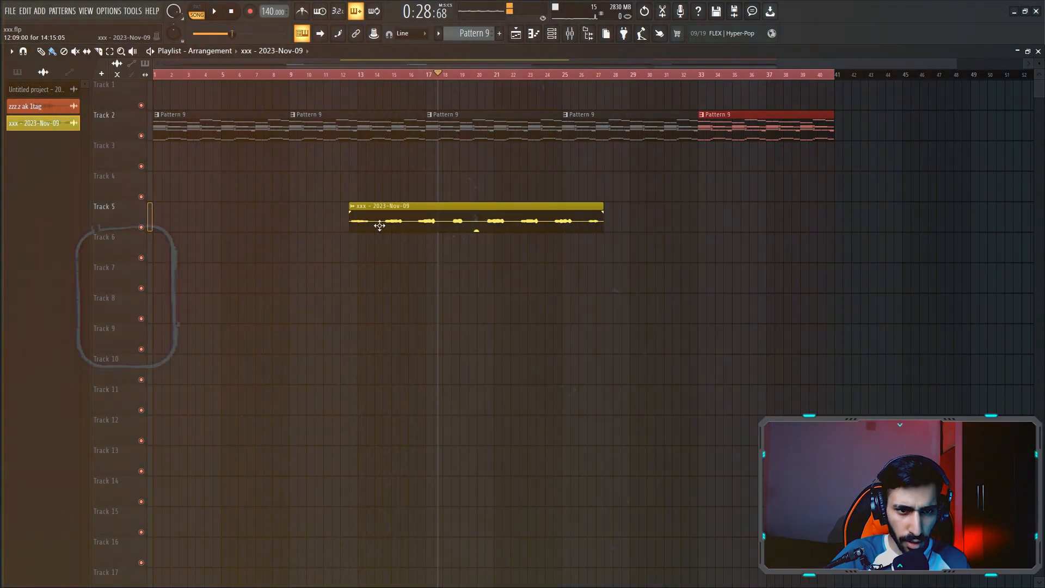
pyautogui.moveTo(397, 226); pyautogui.dragTo(196, 217)
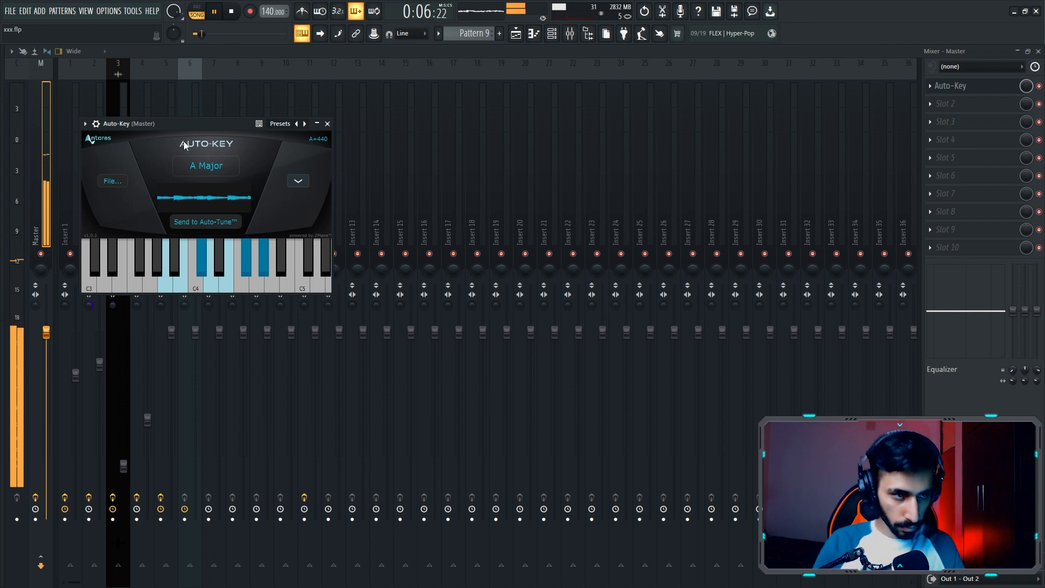
# - Set Auto-Tune Artist on Insert 16 to C# minor with Instrument input, retune speed 0 and Flex-Tune 27
pyautogui.press('space')
pyautogui.press('space')
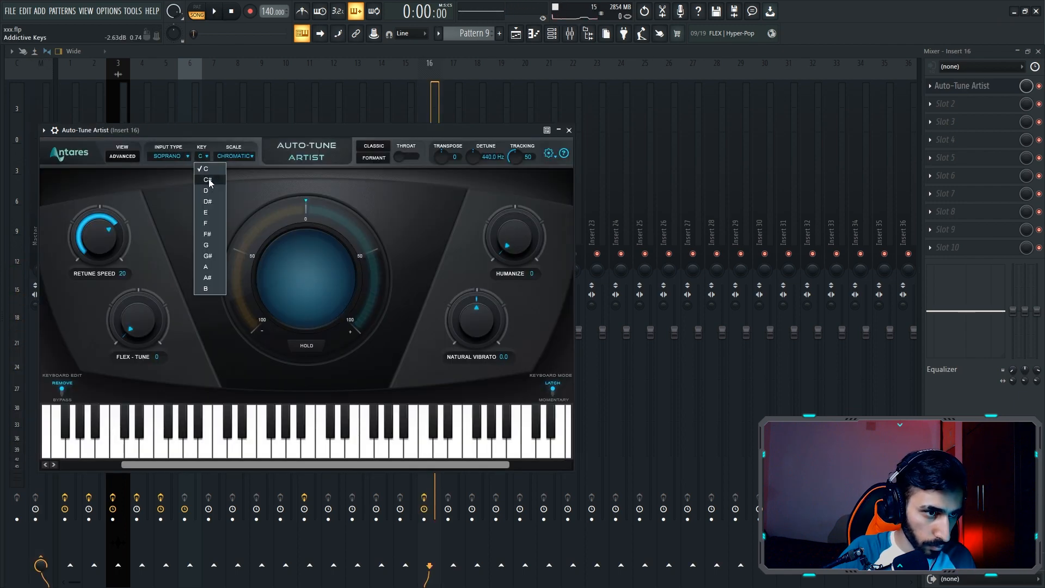
pyautogui.click(234, 155)
pyautogui.click(234, 181)
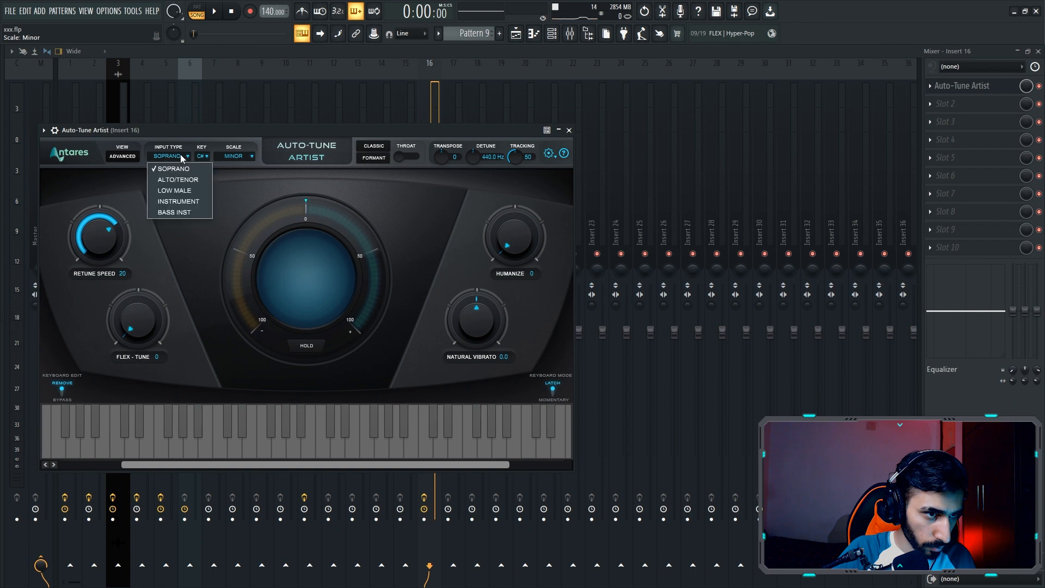
pyautogui.moveTo(232, 130); pyautogui.dragTo(243, 119)
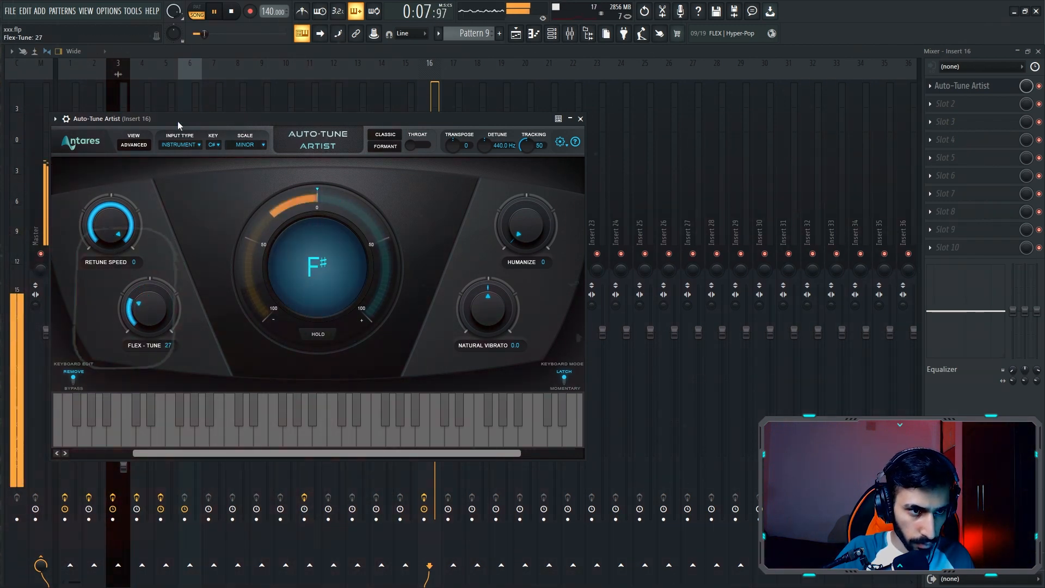
pyautogui.click(580, 118)
pyautogui.press('space')
# - Shift the recorded clip on Track 5 to start just after bar 2, checking the timing by ear, and adjust the track's height
pyautogui.press('F5')
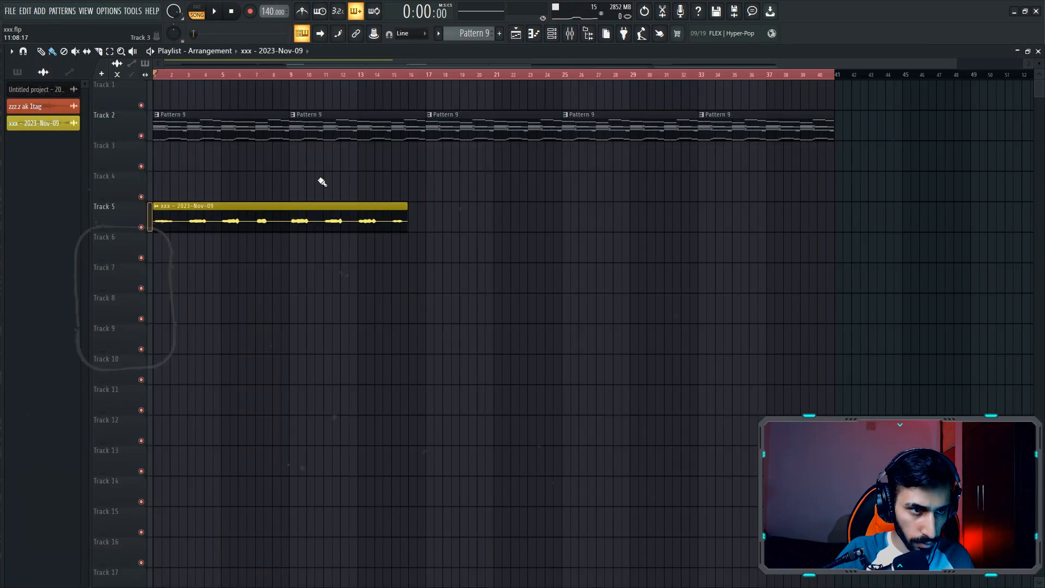
pyautogui.moveTo(210, 223); pyautogui.dragTo(212, 222)
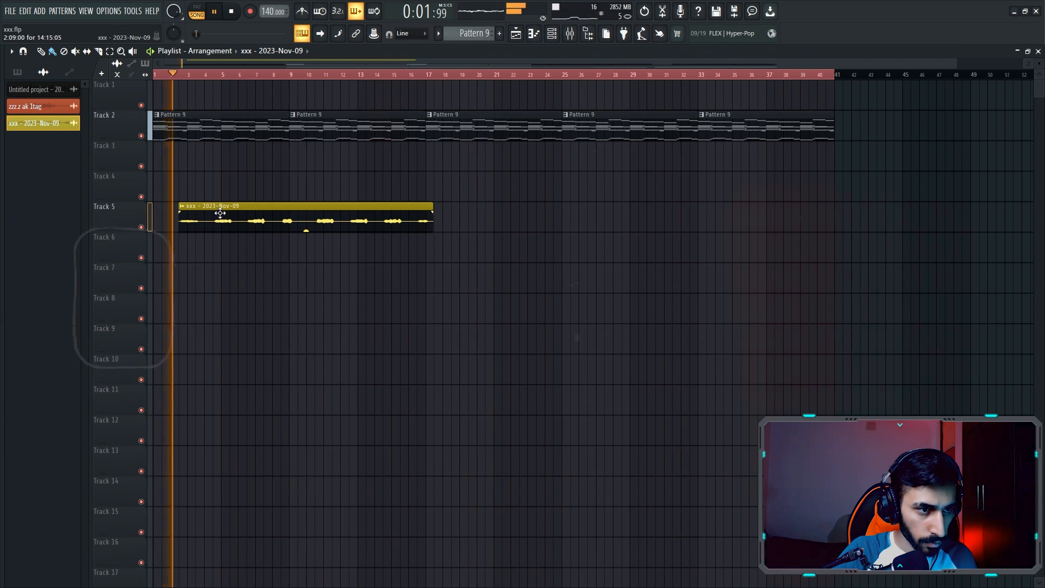
pyautogui.press('space')
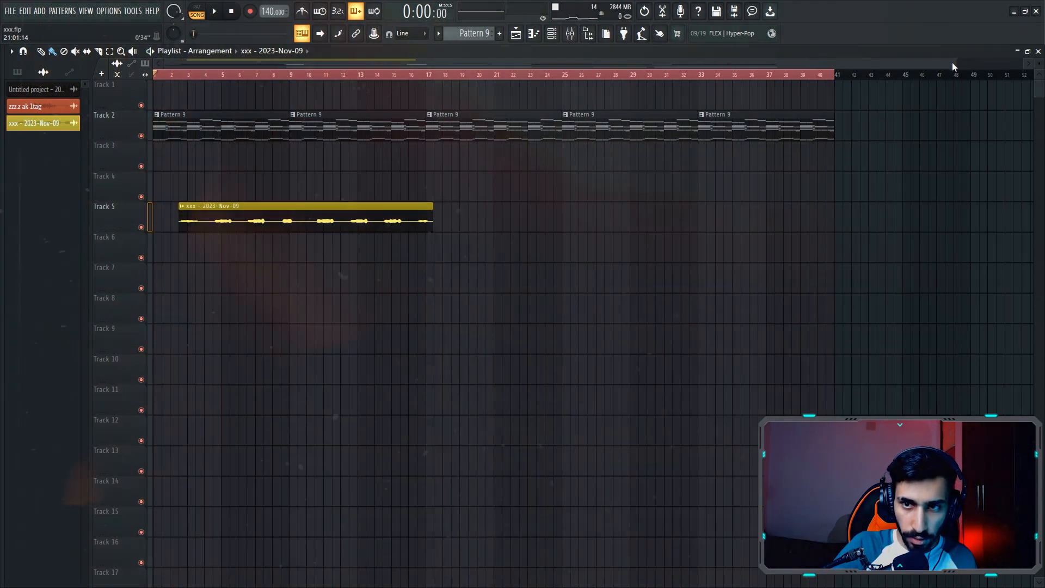
pyautogui.moveTo(952, 62); pyautogui.dragTo(414, 63)
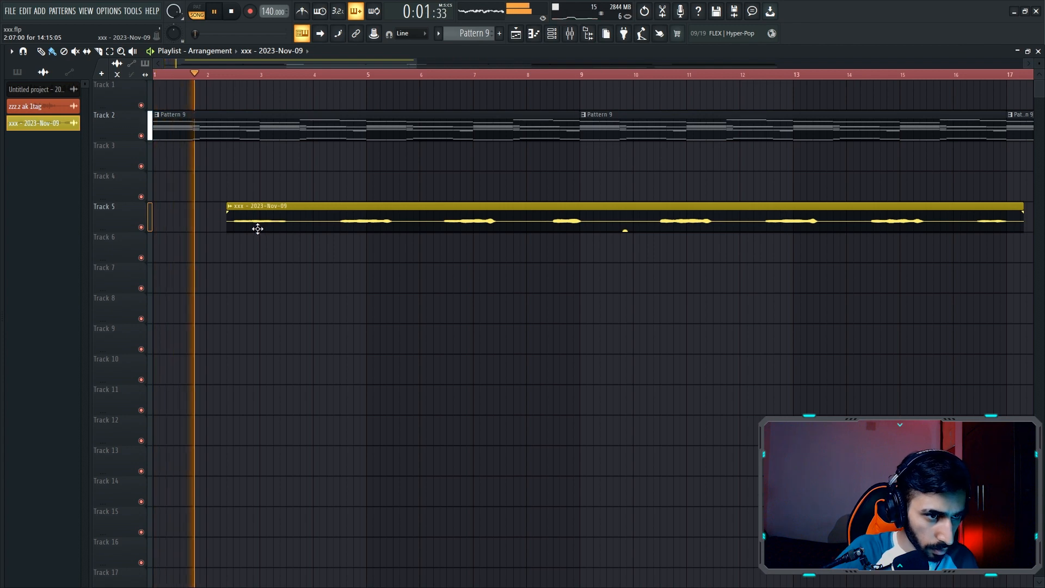
pyautogui.moveTo(257, 228); pyautogui.dragTo(247, 222)
pyautogui.press('space')
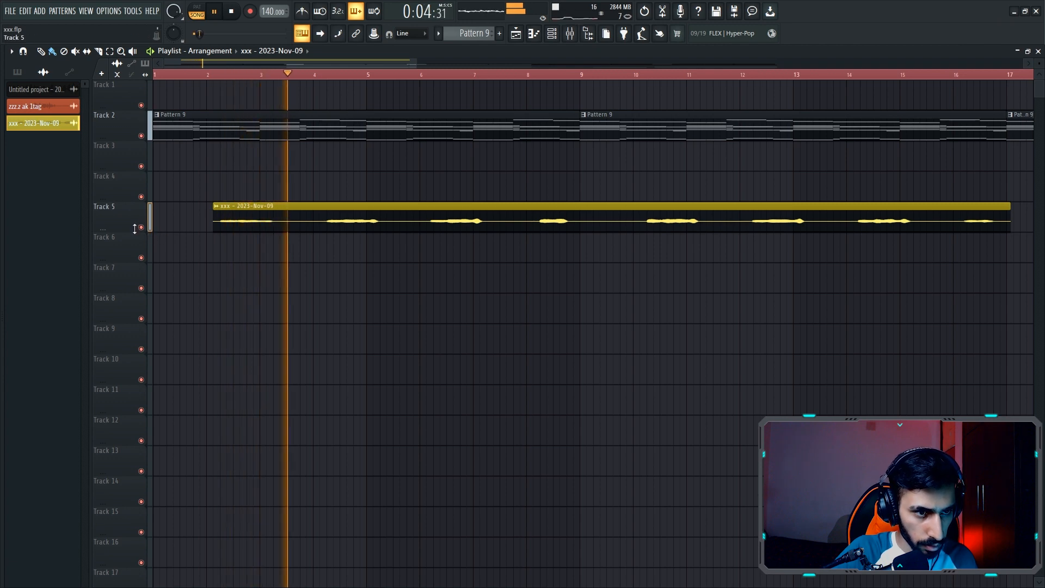
pyautogui.moveTo(134, 228); pyautogui.dragTo(134, 279)
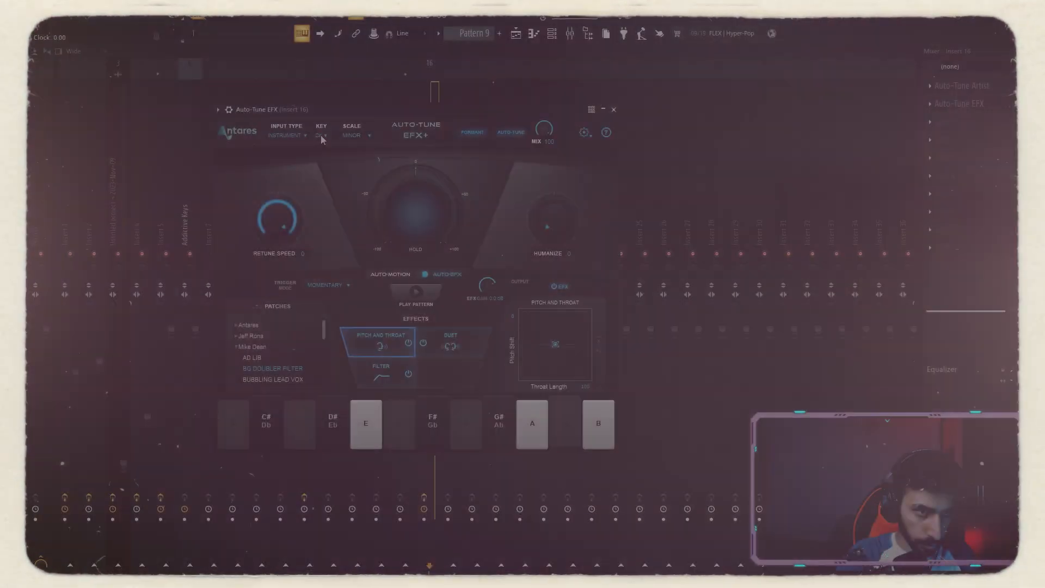
# - Set the Auto-Tune EFX key on Insert 16 to C# and audition the BG Doubler Filter patch
pyautogui.click(321, 135)
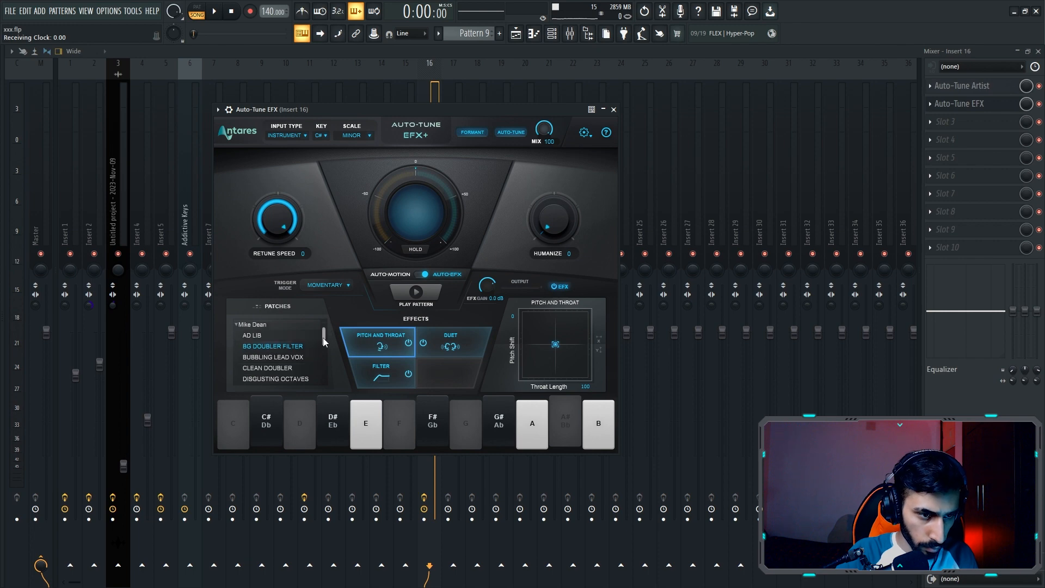
pyautogui.press('space')
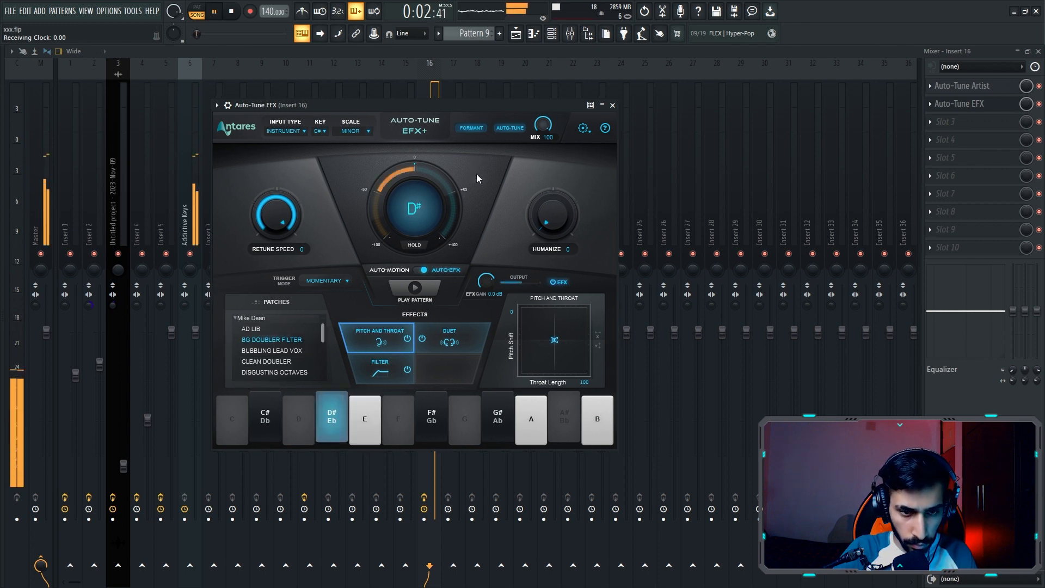
pyautogui.click(613, 105)
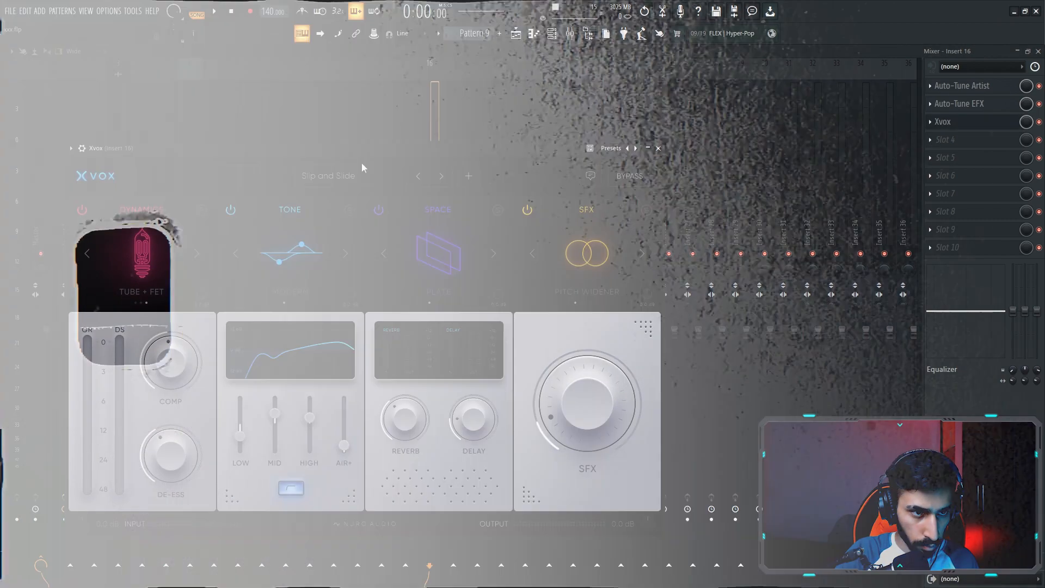
# - Audition the recording through Xvox on Insert 16 with the Slip and Slide preset
pyautogui.press('space')
pyautogui.moveTo(342, 145); pyautogui.dragTo(342, 129)
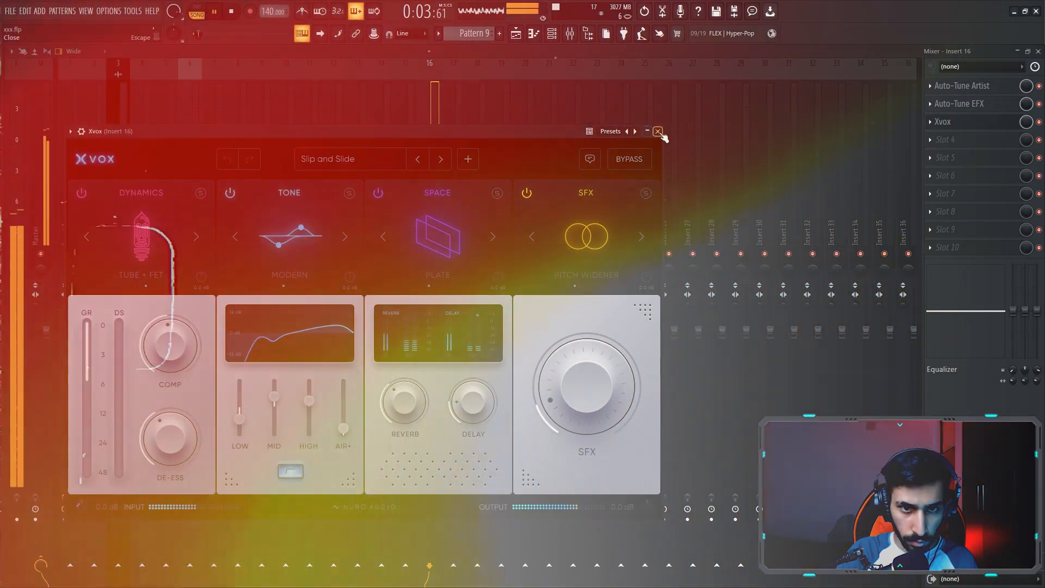
pyautogui.click(658, 131)
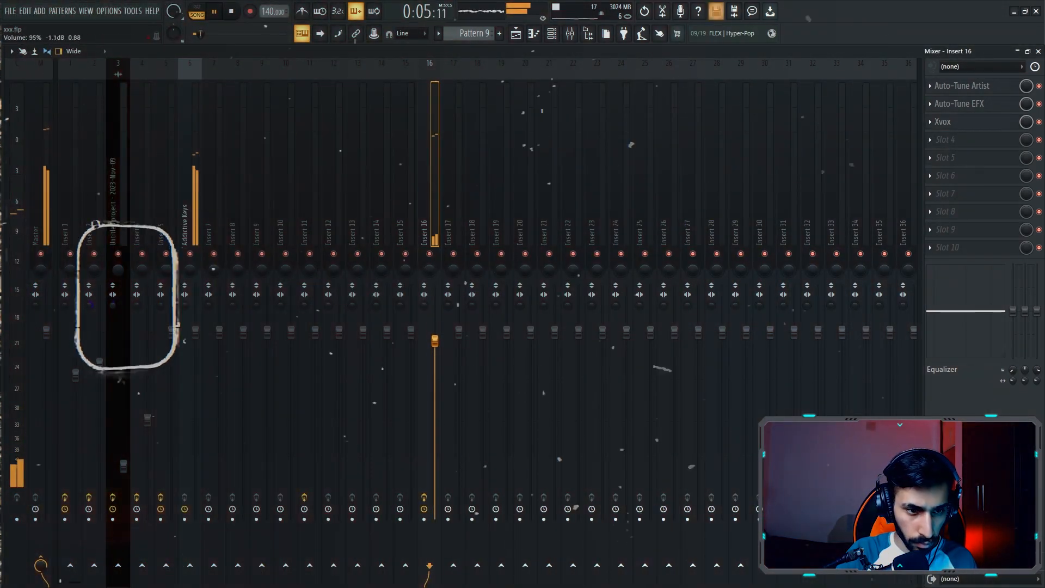
# - Lower the Insert 16 mixer fader substantially to balance the recording against the keys
pyautogui.moveTo(434, 341); pyautogui.dragTo(434, 437)
pyautogui.moveTo(425, 305); pyautogui.dragTo(424, 322)
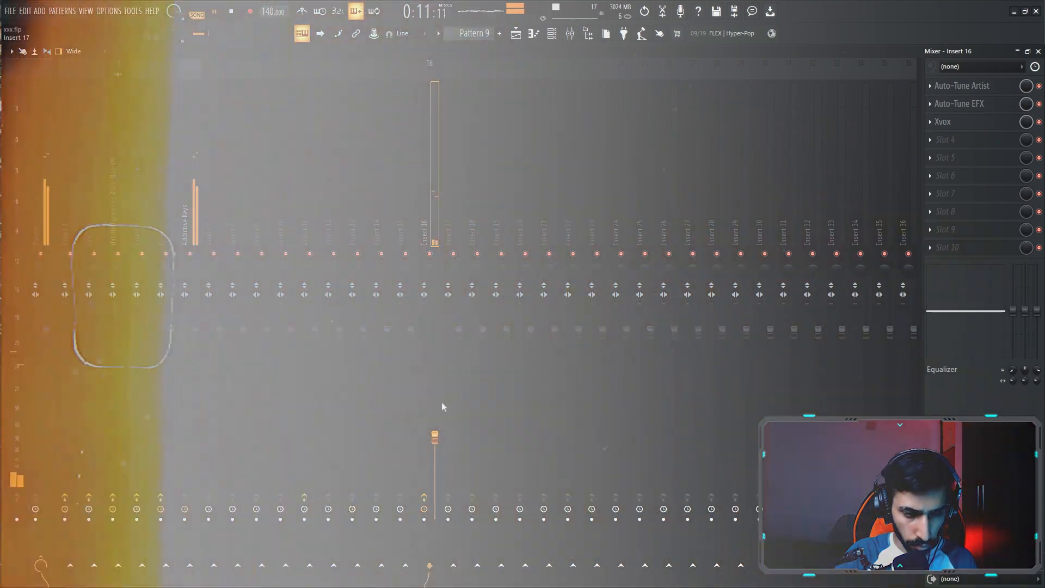
pyautogui.moveTo(435, 438); pyautogui.dragTo(434, 464)
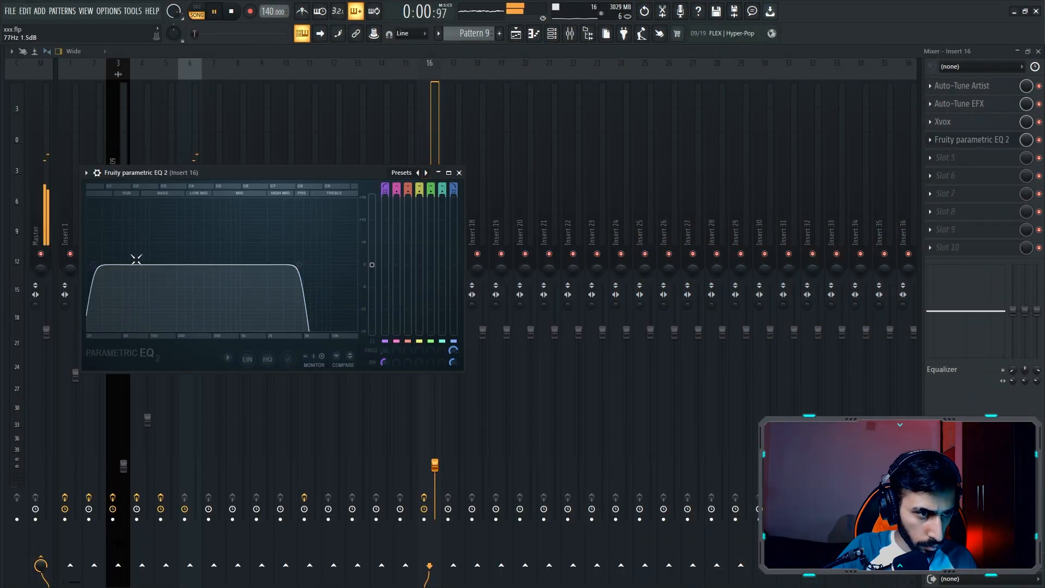
# - Raise the high-pass band of Fruity Parametric EQ 2 on Insert 16 to about 400 Hz
pyautogui.moveTo(185, 264); pyautogui.dragTo(212, 265)
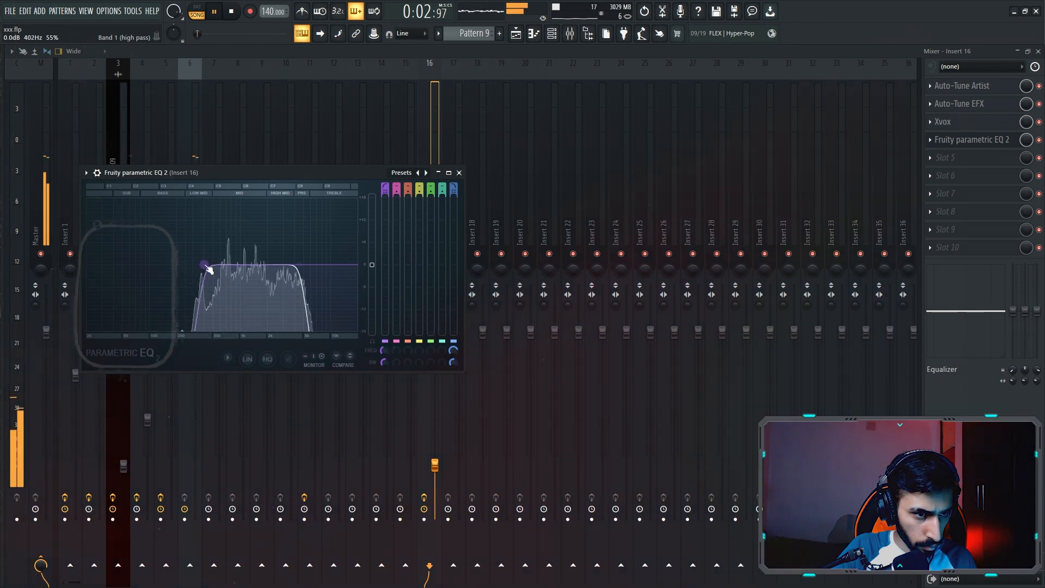
pyautogui.click(458, 173)
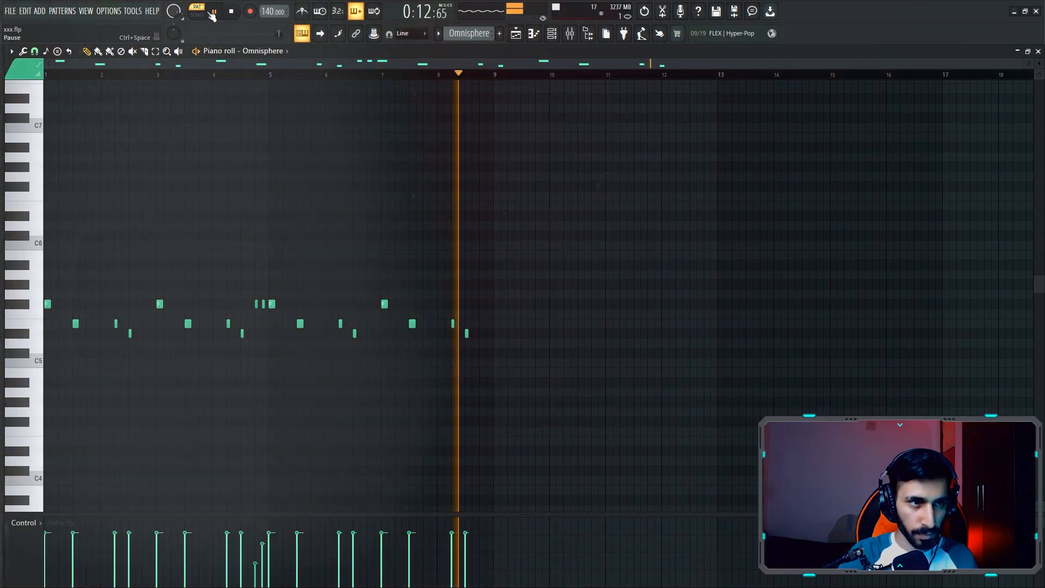
# - Open the mixer to examine the Storch Filter on Insert 2
pyautogui.press('F9')
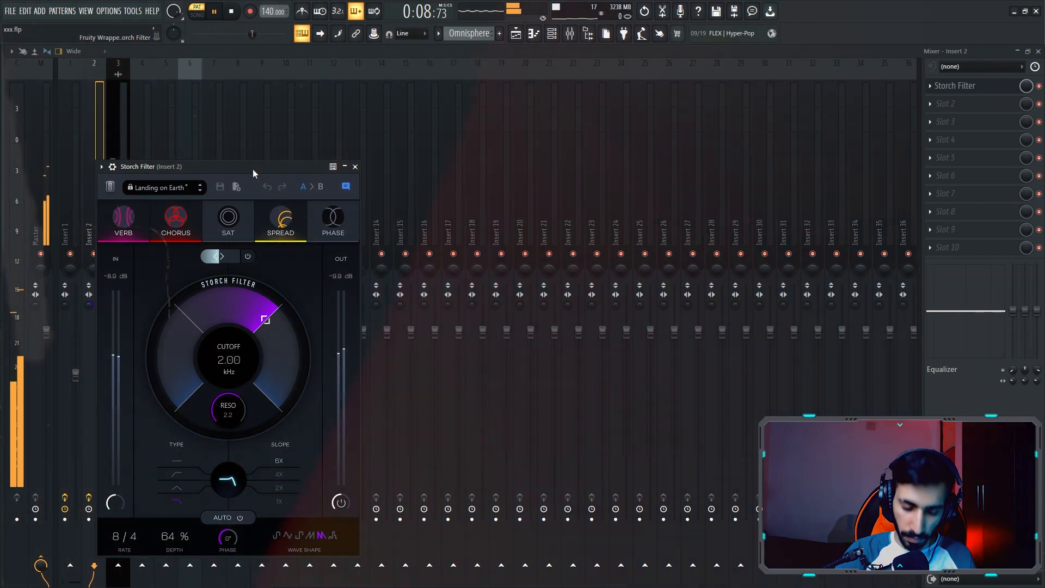
pyautogui.moveTo(247, 292)
pyautogui.mouseDown()
pyautogui.moveTo(243, 306)
pyautogui.moveTo(253, 306)
pyautogui.mouseUp()
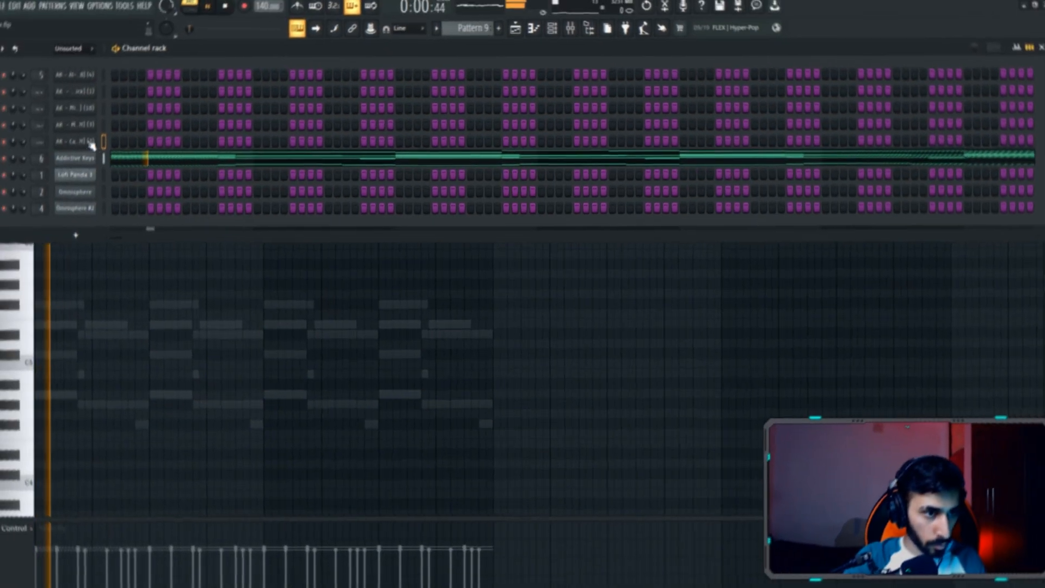
# - Fill every second step of the AK - Call Me [HH] (3) hi-hat channel in Pattern 9
pyautogui.rightClick(91, 144)
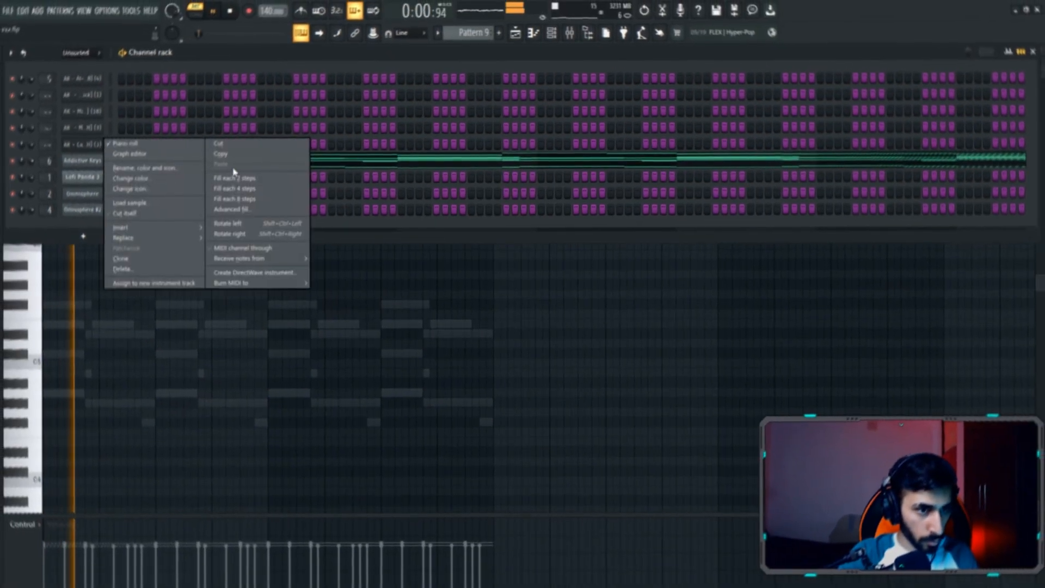
pyautogui.click(242, 178)
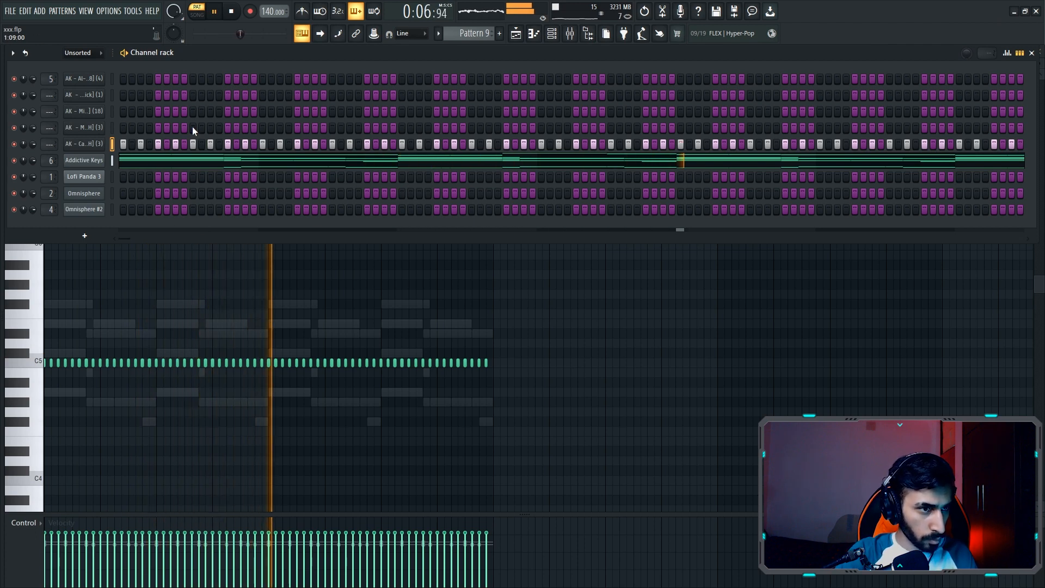
# - Place claps on step 9 of bars 1 and 2 in the AK - Minsk [Clap] (18) channel and audition them
pyautogui.click(192, 111)
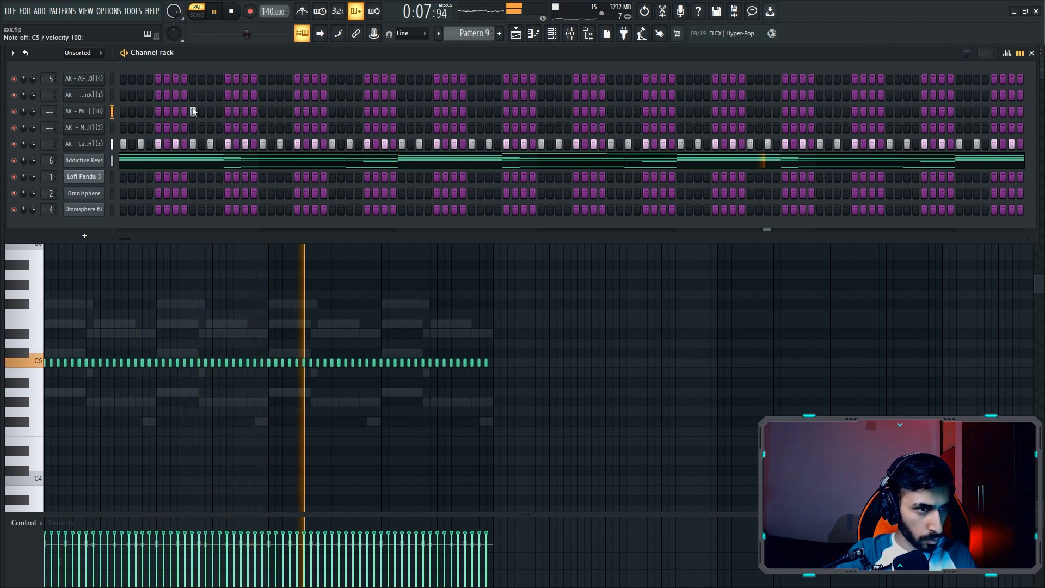
pyautogui.click(331, 112)
pyautogui.press('space')
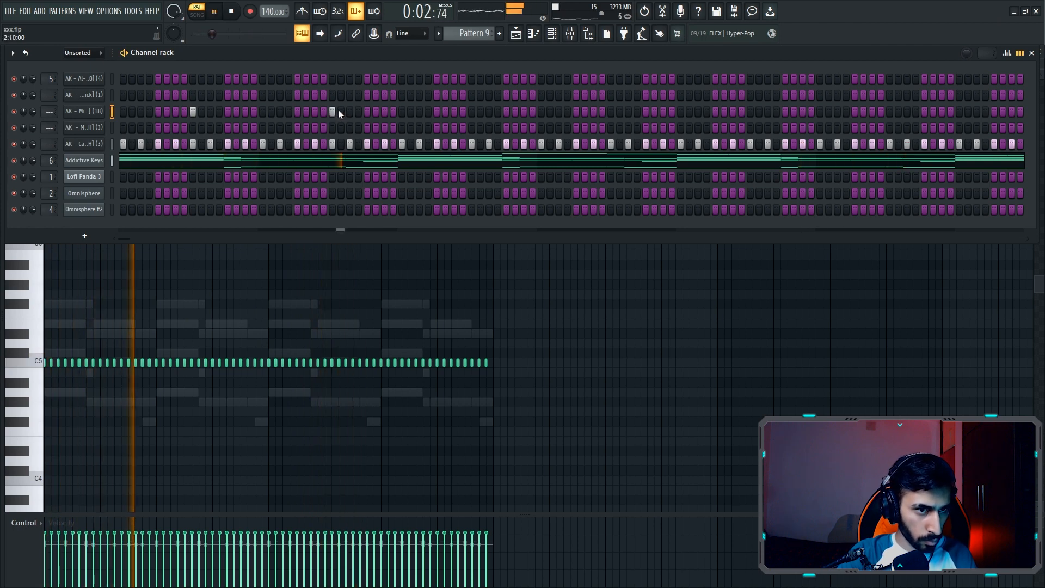
pyautogui.press('space')
# - Apply an Advanced fill to the AK - Minsk [Clap] (18) channel with an interval of 16, rotated to land on step 9 of each bar
pyautogui.rightClick(87, 111)
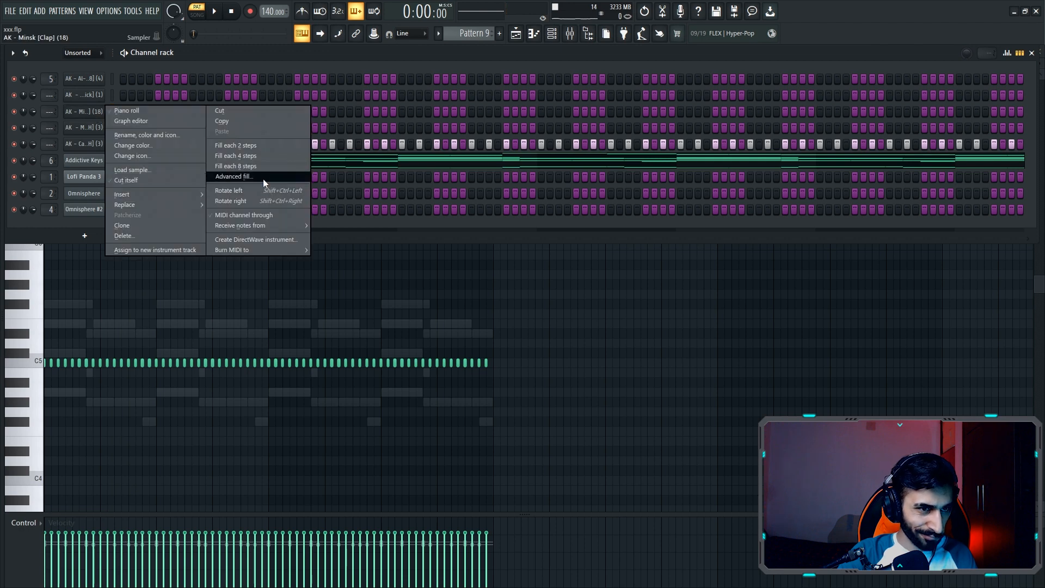
pyautogui.click(228, 176)
pyautogui.moveTo(577, 394); pyautogui.dragTo(578, 368)
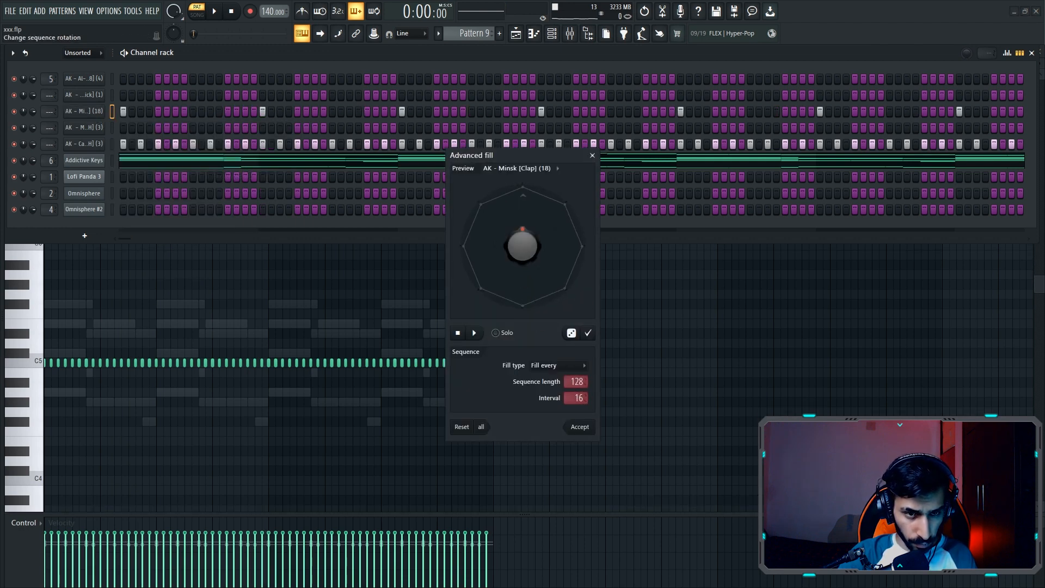
pyautogui.moveTo(524, 248); pyautogui.dragTo(524, 239)
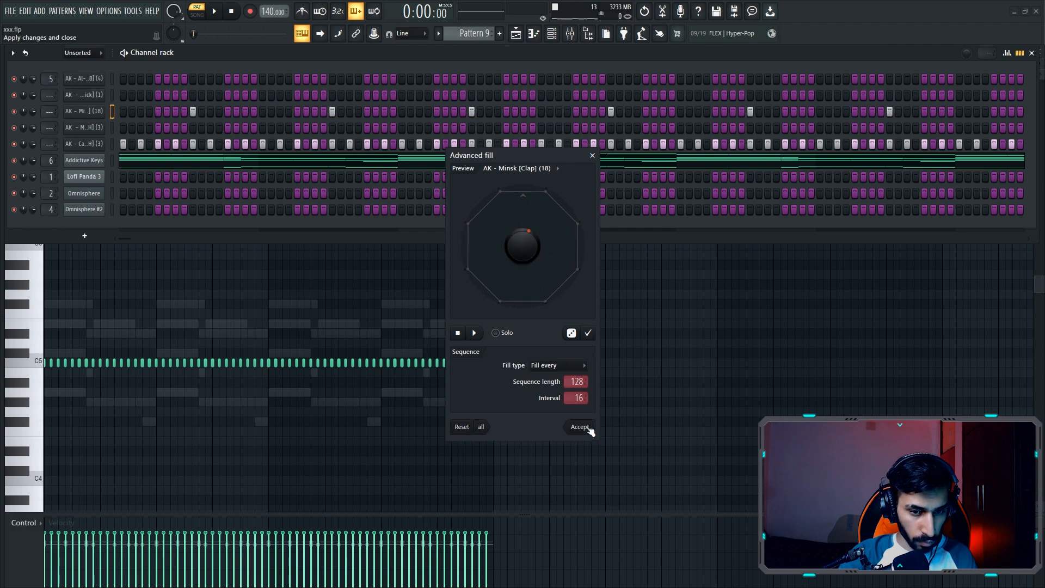
pyautogui.click(582, 428)
pyautogui.click(123, 94)
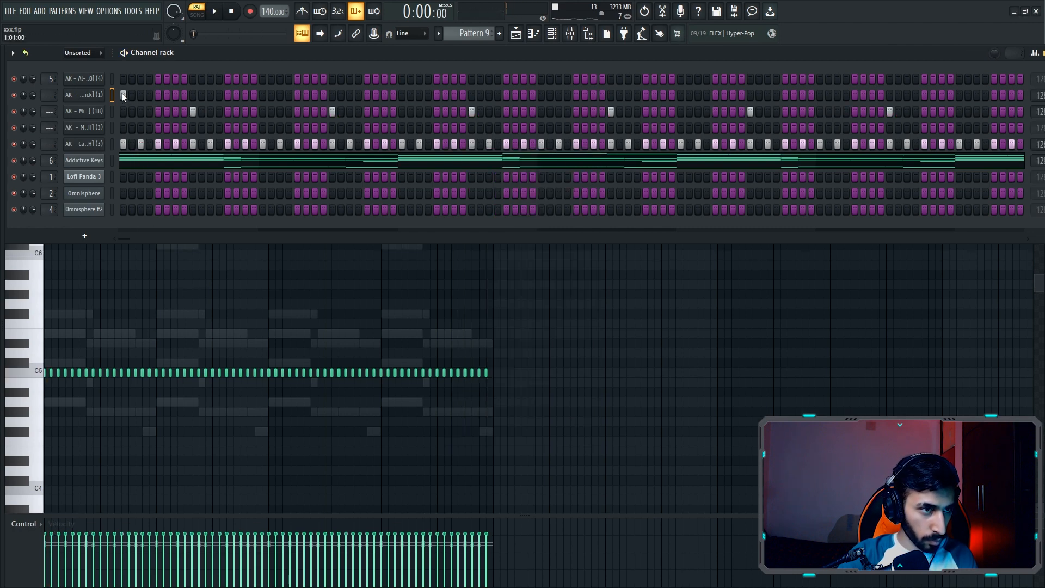
pyautogui.click(124, 95)
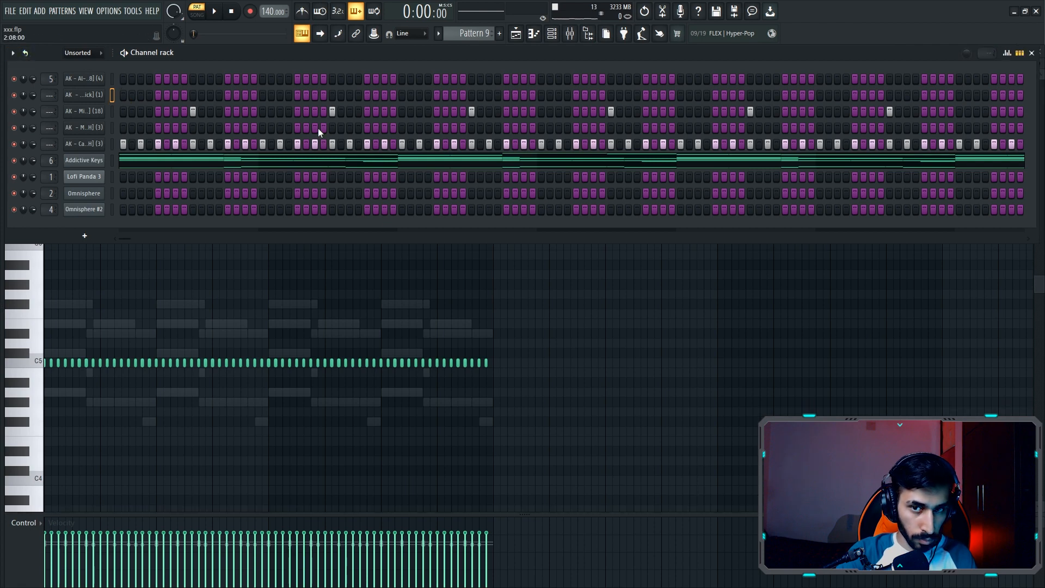
pyautogui.press('space')
pyautogui.press('space')
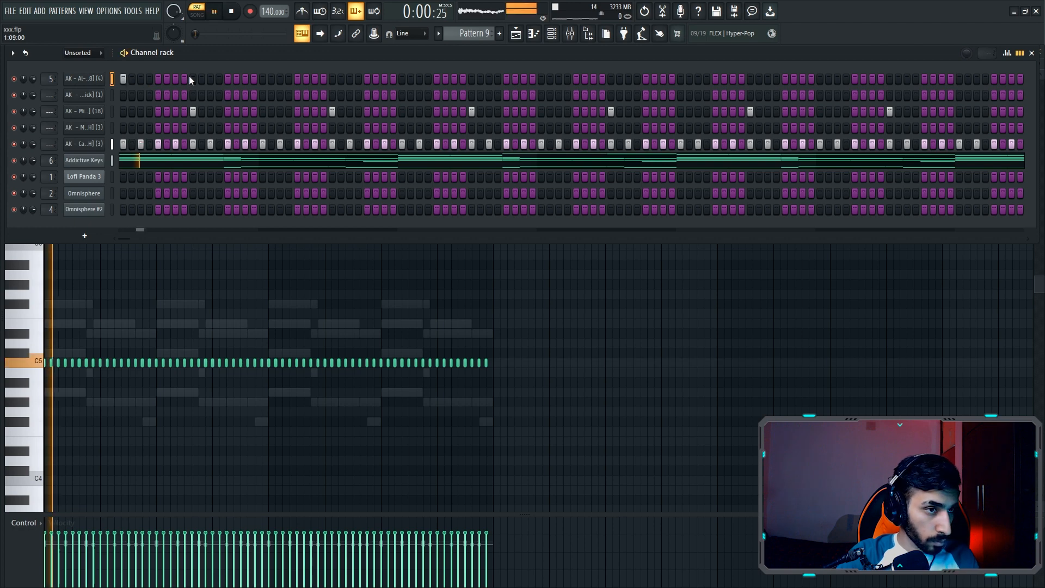
# - Place 808 hits on steps 1, 7 and 13 of bar 1 and step 7 of bar 2 while auditioning the pattern
pyautogui.click(175, 78)
pyautogui.click(228, 79)
pyautogui.click(263, 78)
pyautogui.press('space')
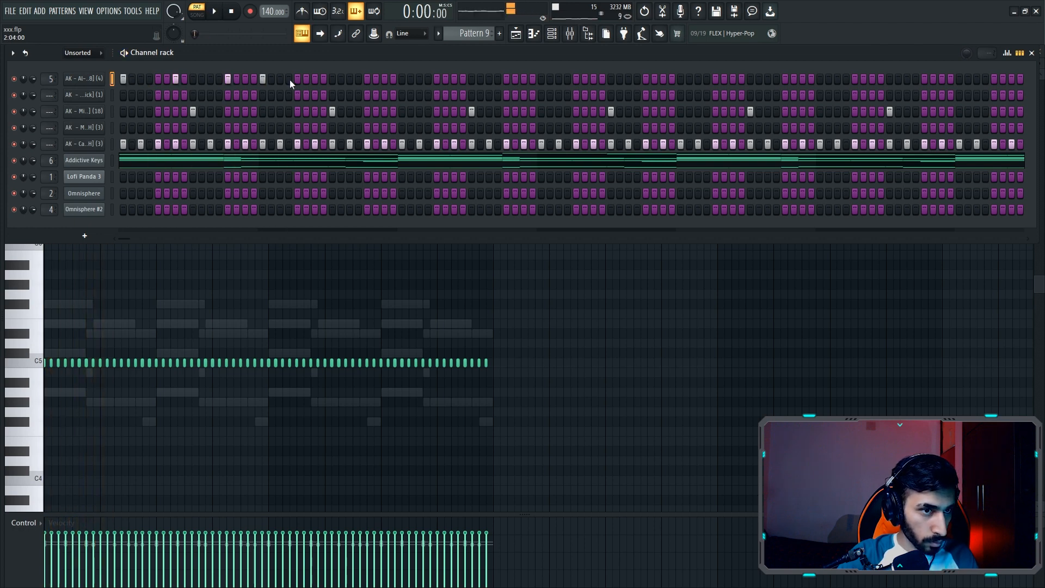
pyautogui.click(315, 79)
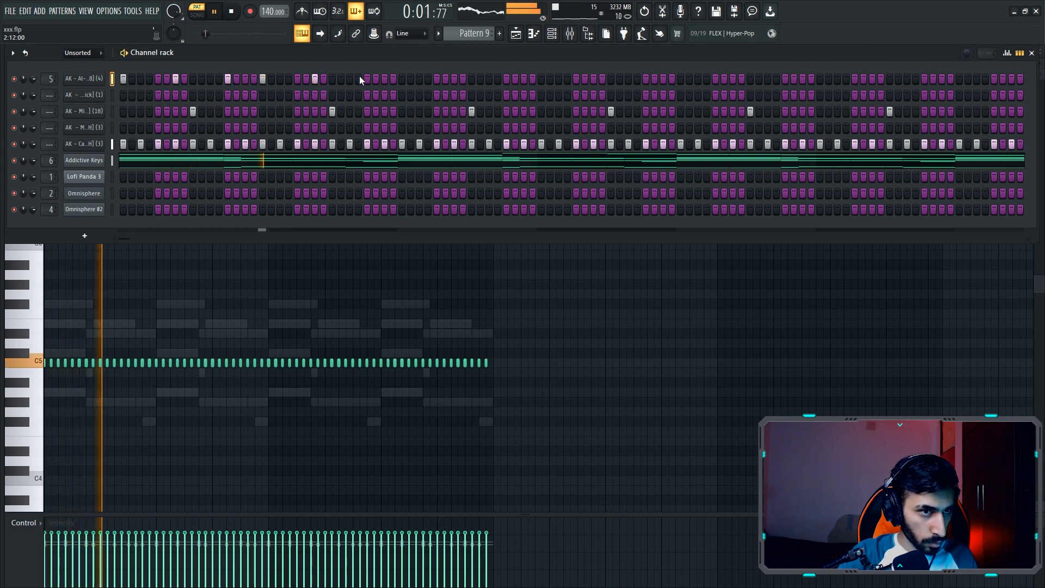
pyautogui.press('space')
pyautogui.click(315, 79)
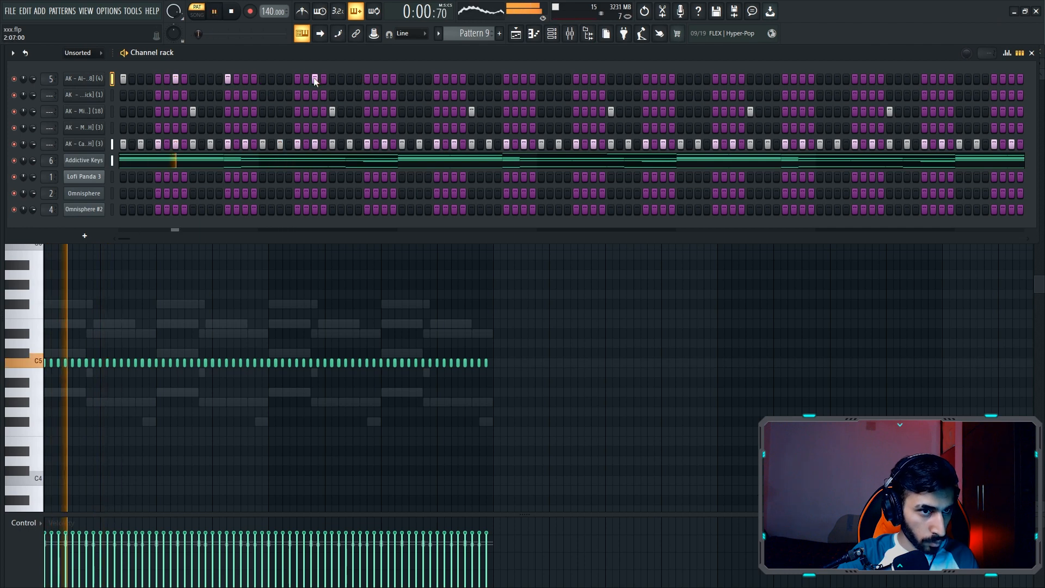
# - Add 808 hits on step 13 of bar 2, steps 1, 7 and 13 of bar 3, and steps 7 and 13 of bar 4
pyautogui.click(366, 79)
pyautogui.click(402, 79)
pyautogui.click(453, 79)
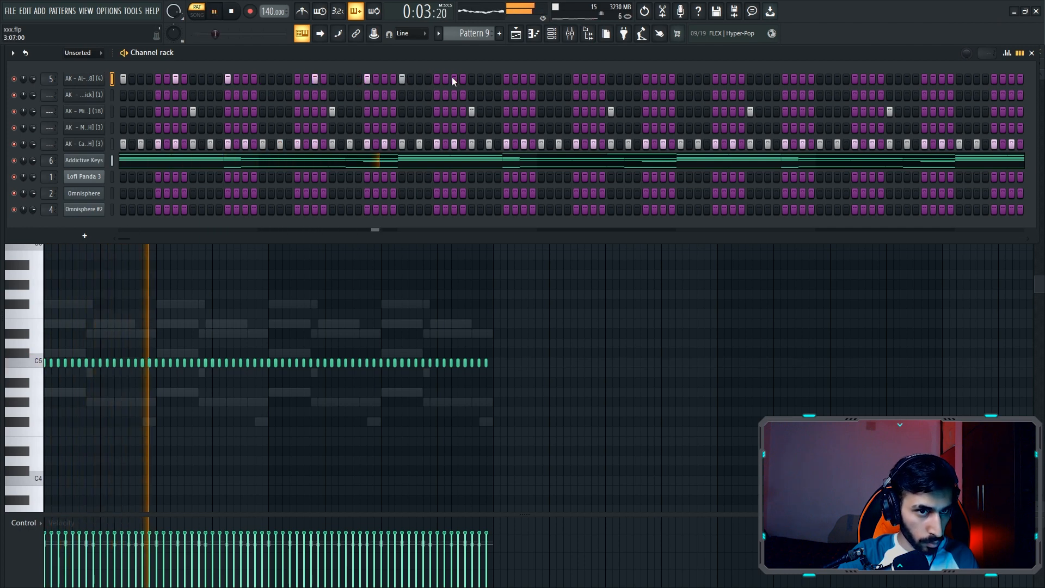
pyautogui.click(505, 78)
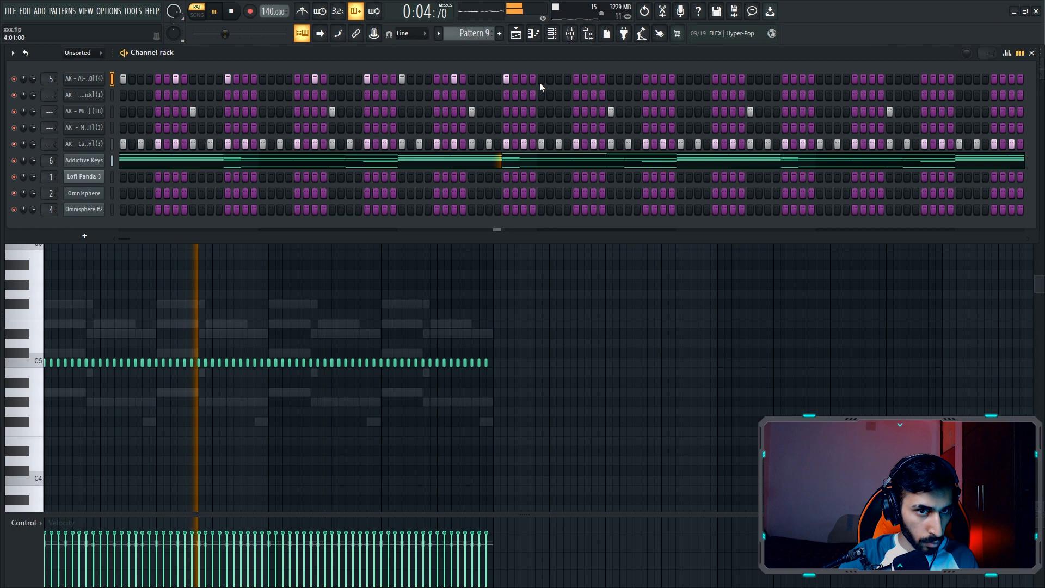
pyautogui.click(592, 79)
pyautogui.click(646, 78)
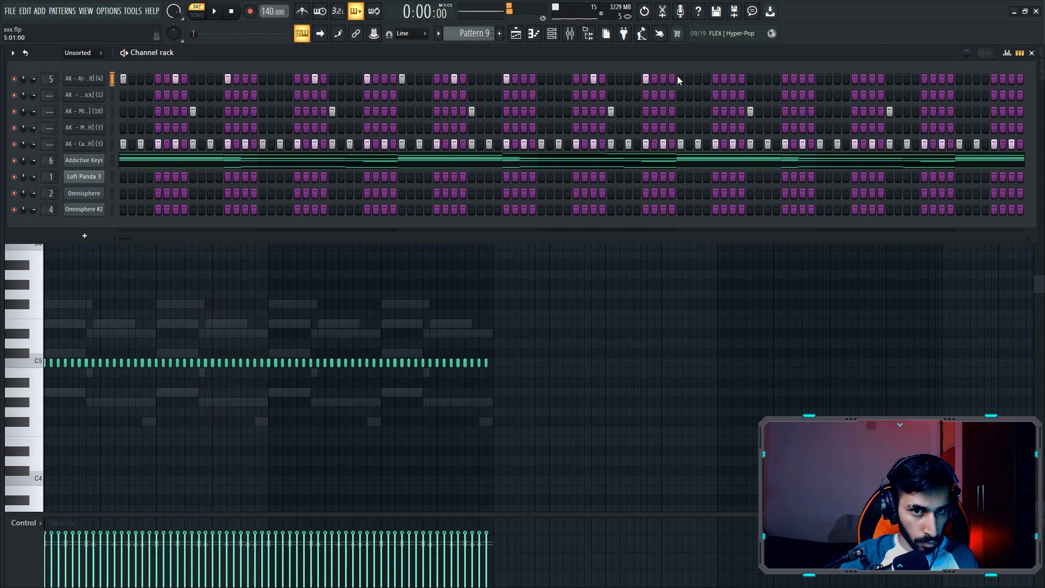
# - Duplicate the four-bar 808 pattern into bars 5 to 8 in its piano roll and add a C5 note on step 13 of bar 4
pyautogui.rightClick(108, 82)
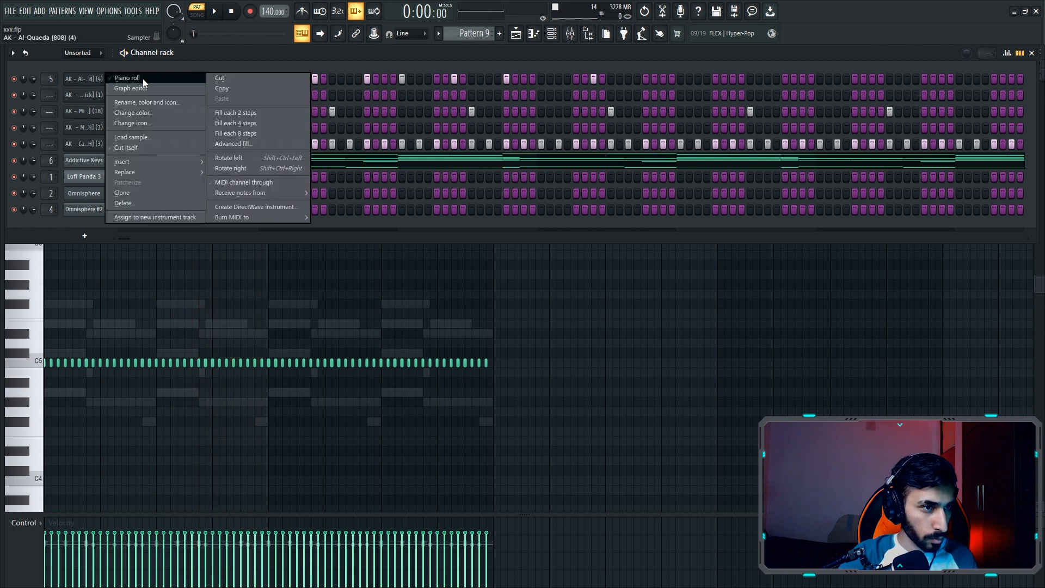
pyautogui.click(143, 78)
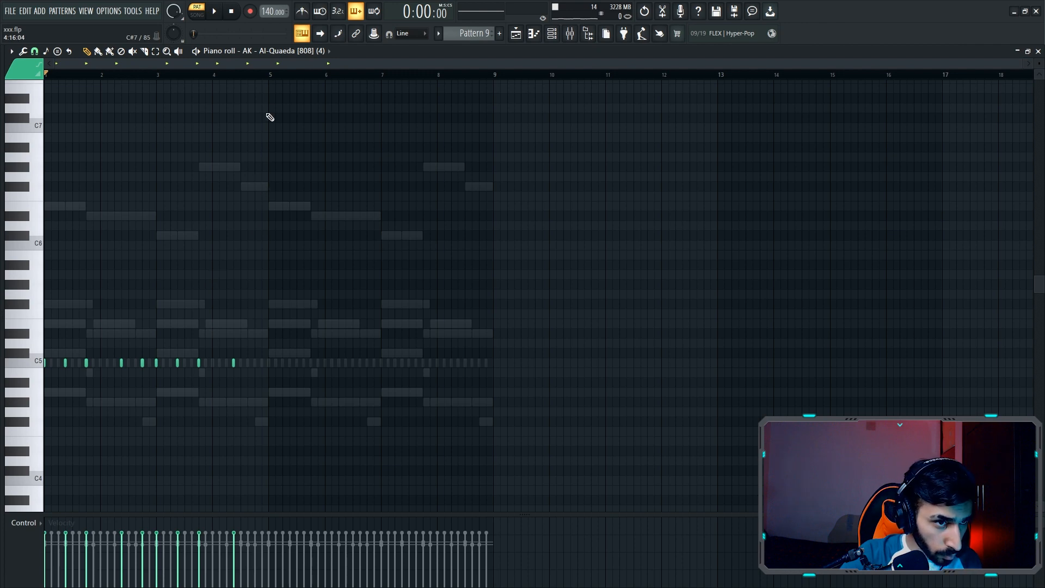
pyautogui.hotkey('ctrl', 'b')
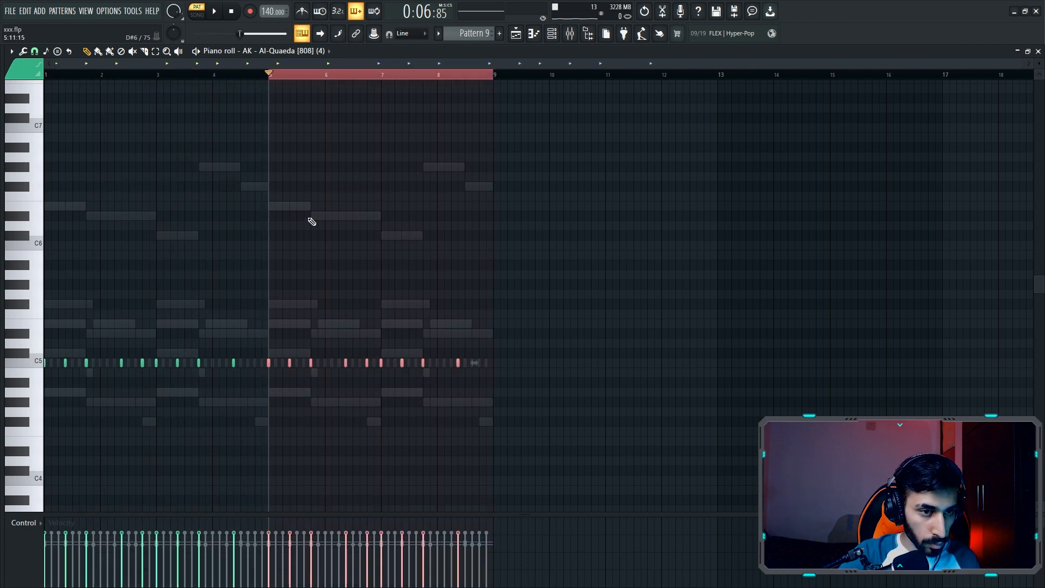
pyautogui.press('space')
pyautogui.press('space')
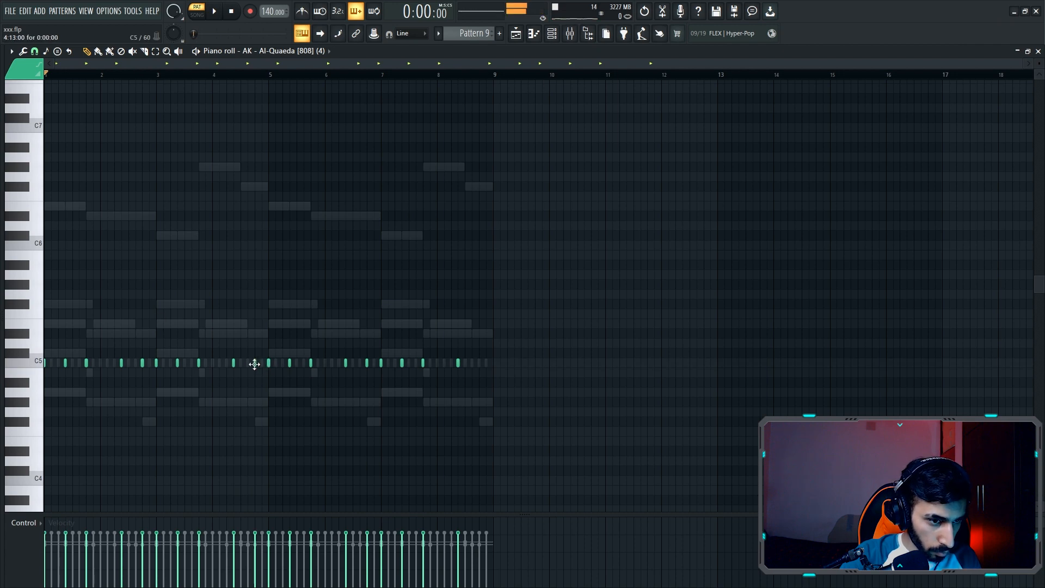
pyautogui.press('space')
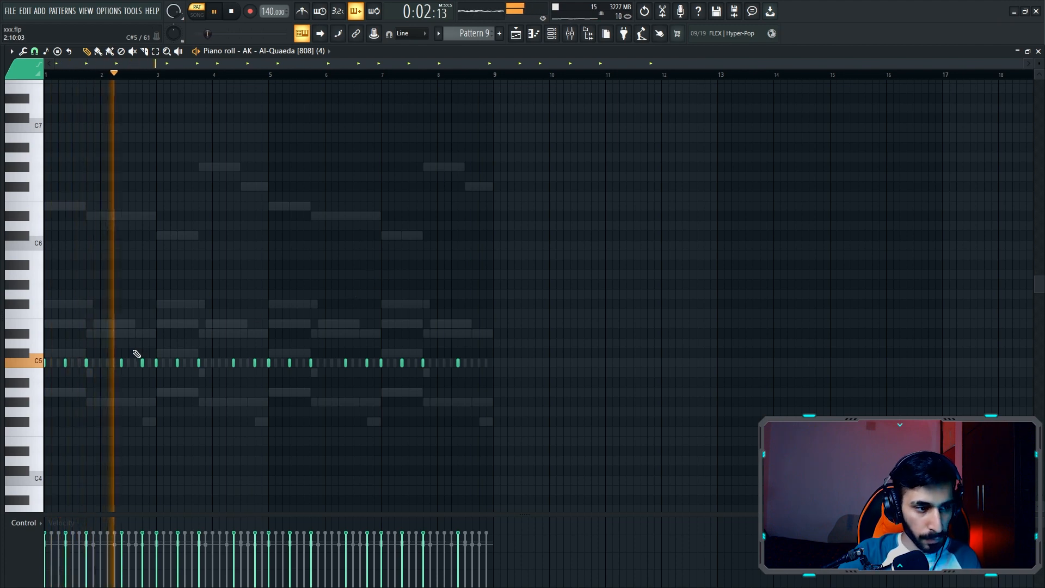
# - Return to the channel rack and place open hi-hat hits on step 5 of bar 1, step 13 of bar 2 and step 5 of bar 3
pyautogui.click(1038, 51)
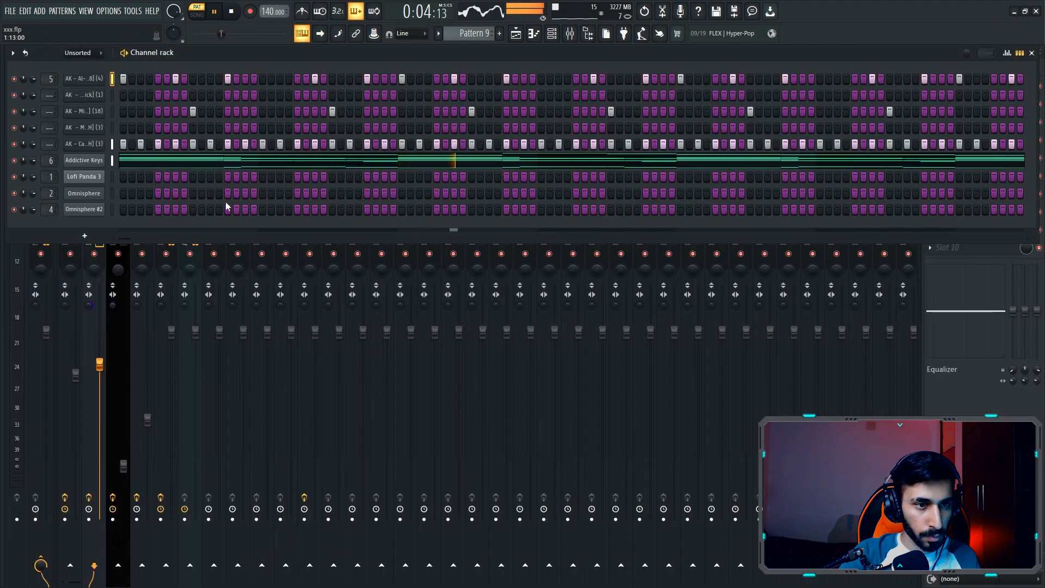
pyautogui.click(158, 128)
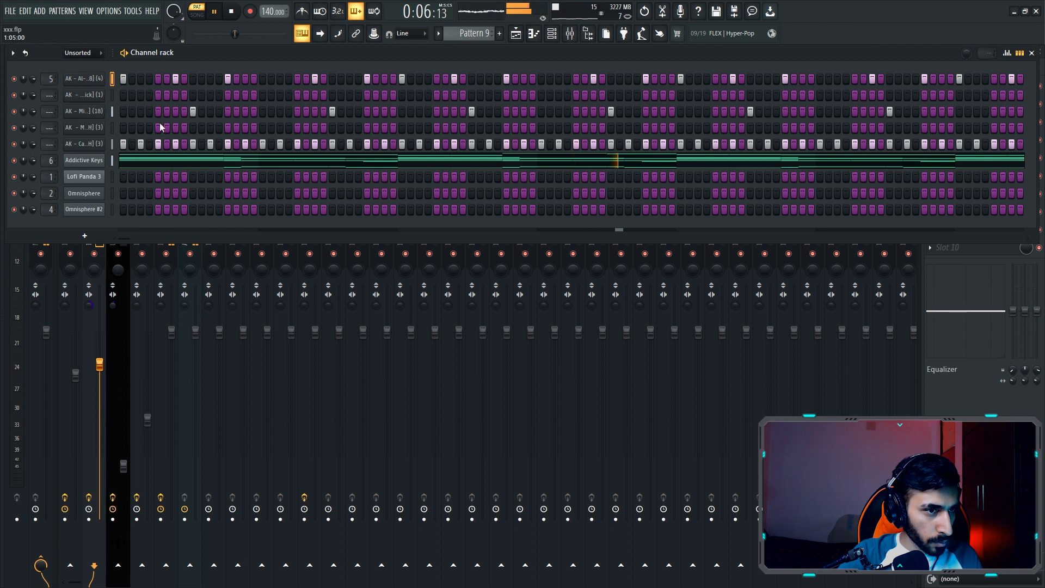
pyautogui.press('space')
pyautogui.press('space')
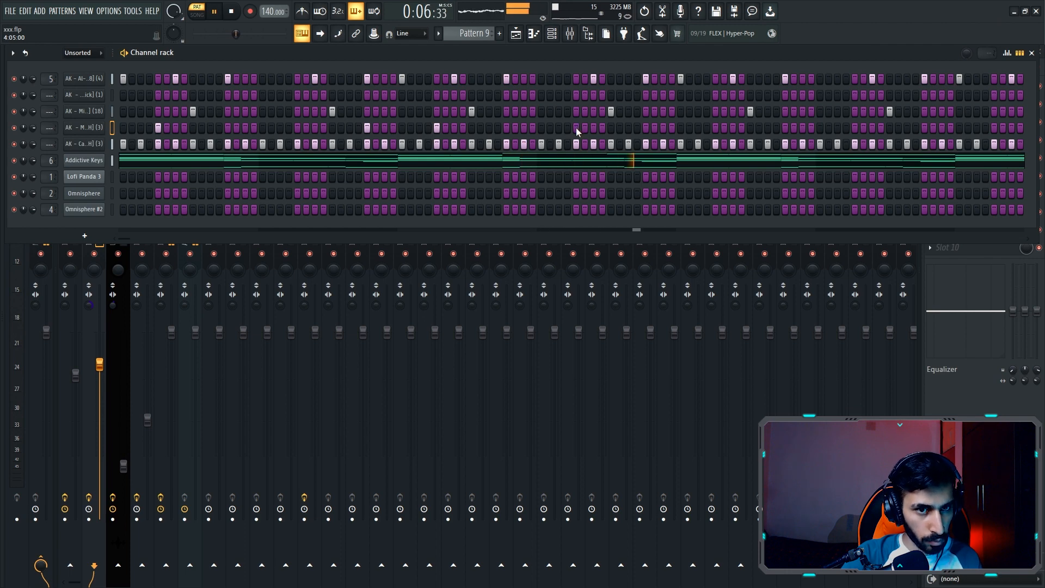
pyautogui.press('space')
pyautogui.press('space')
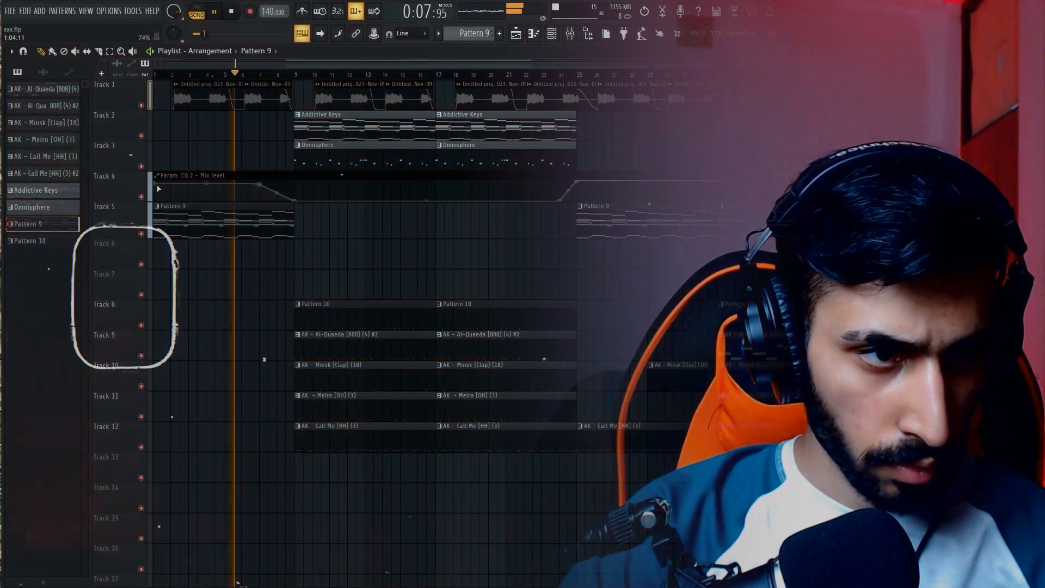
# - Lower the first point of the Param. EQ 2 - Mix level automation clip to 66% and audition the arrangement
pyautogui.click(156, 188)
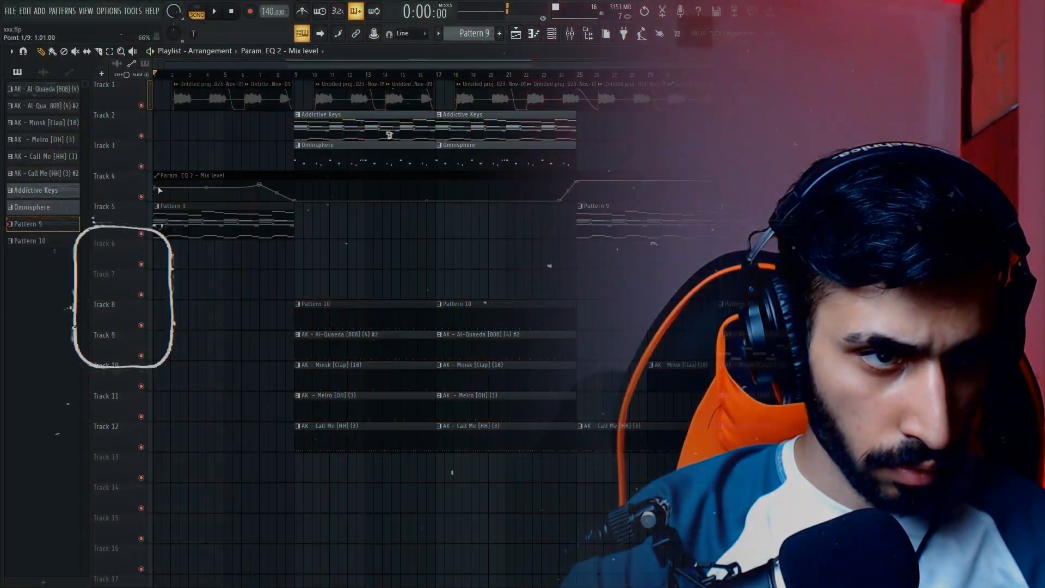
pyautogui.press('space')
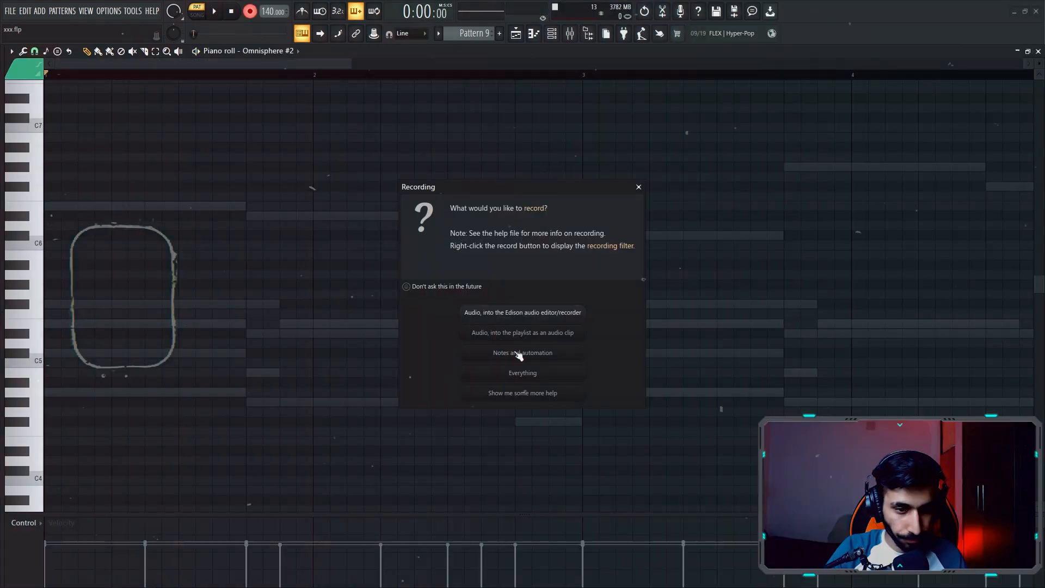
# - Set recording to capture notes and automation for Omnisphere #2 and stop the initial take
pyautogui.click(518, 352)
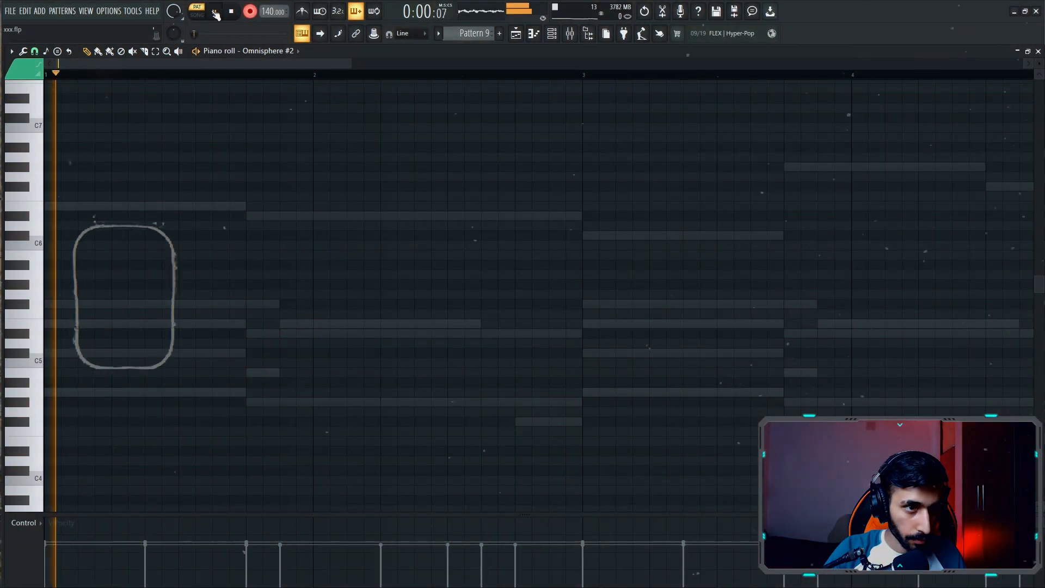
pyautogui.click(217, 15)
pyautogui.click(303, 13)
pyautogui.moveTo(101, 75); pyautogui.dragTo(27, 70)
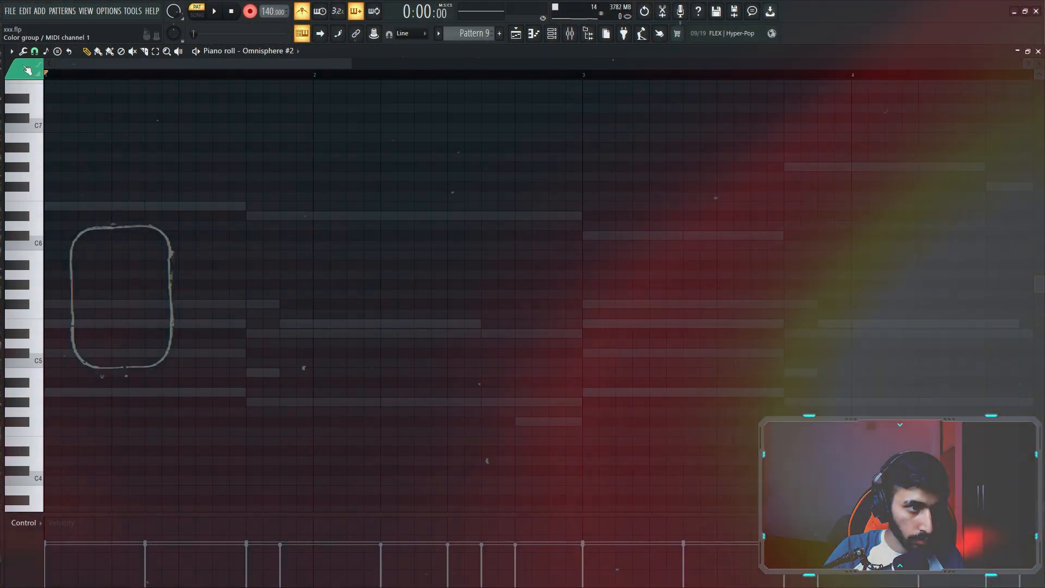
pyautogui.click(214, 12)
pyautogui.click(218, 15)
pyautogui.click(229, 13)
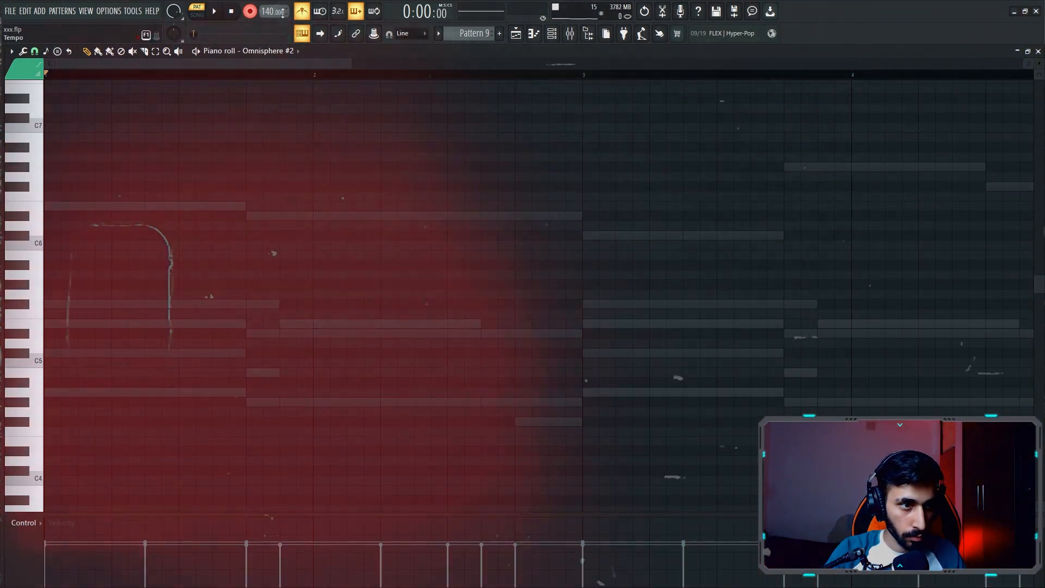
pyautogui.click(304, 12)
# - Record an eight-bar Omnisphere #2 melody using E5, D#5, C#5 and F#5, with wait-for-input on and the metronome off
pyautogui.click(319, 12)
pyautogui.click(217, 16)
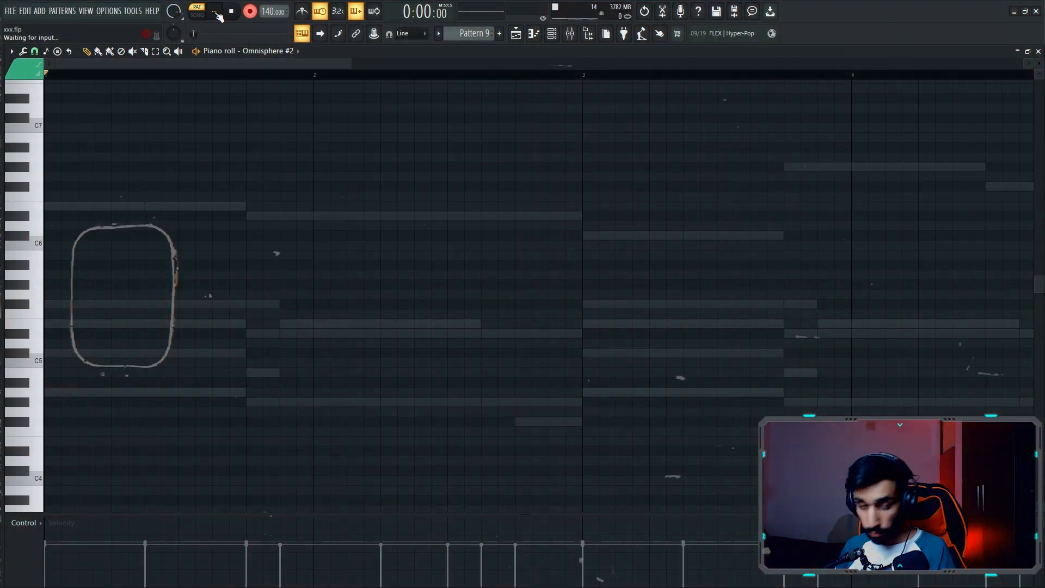
pyautogui.press('c')
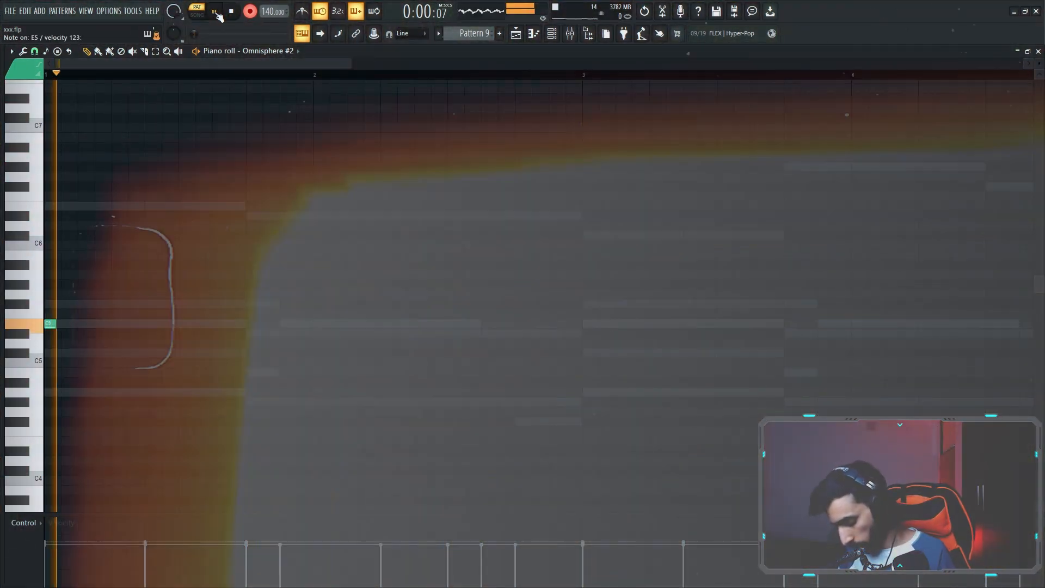
pyautogui.press('d')
pyautogui.press('d')
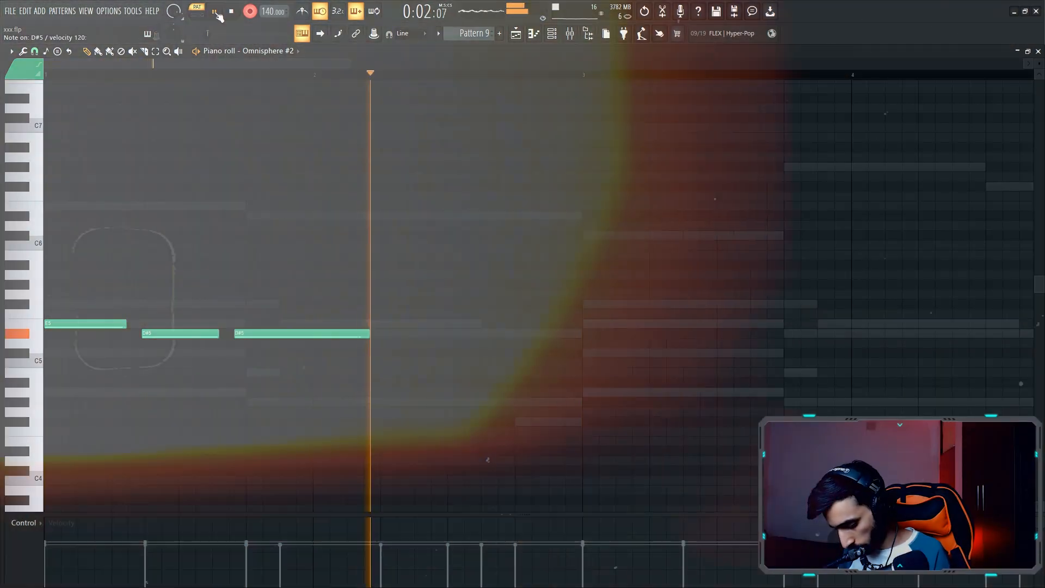
pyautogui.press('s')
pyautogui.press('c')
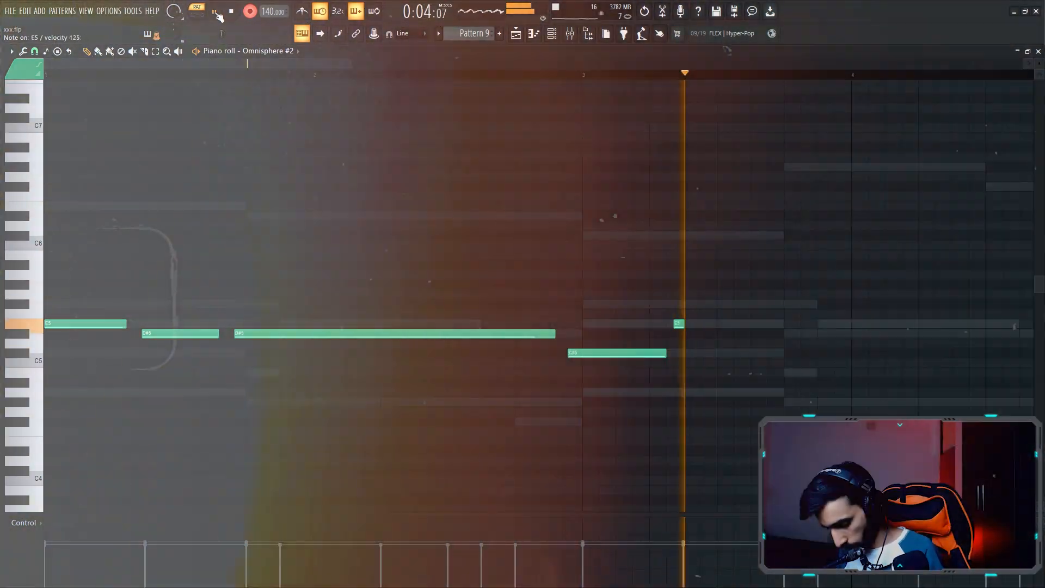
pyautogui.press('g')
pyautogui.press('c')
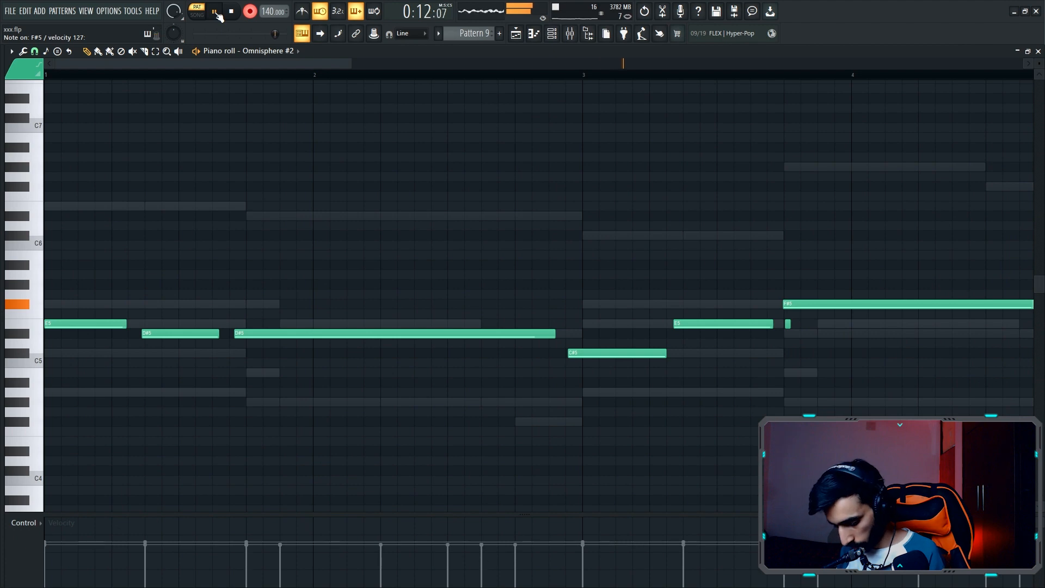
pyautogui.click(216, 12)
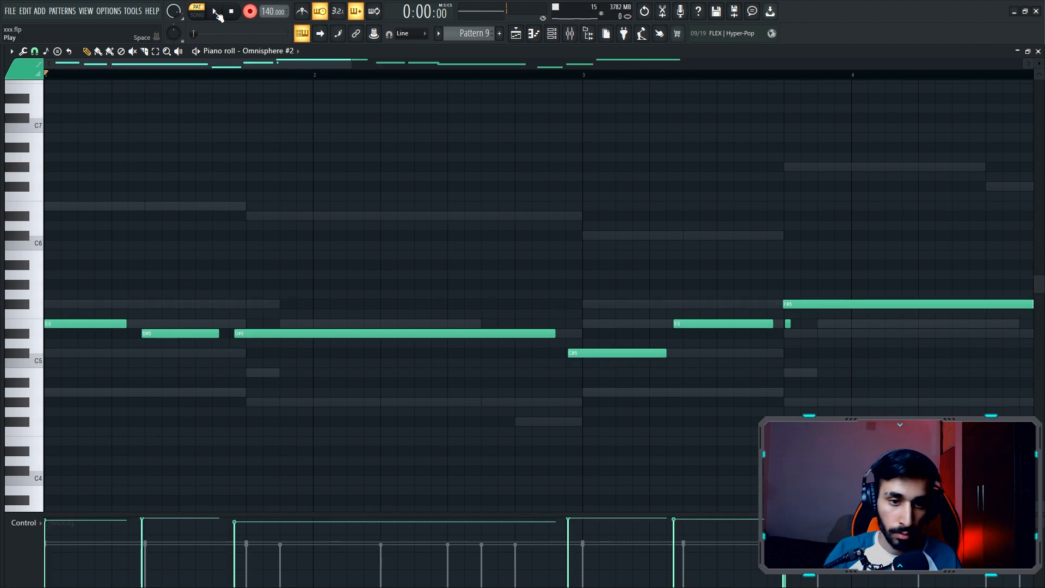
# - Quantize the start and end times of the recorded melody notes with the Default quantizer template
pyautogui.moveTo(351, 62); pyautogui.dragTo(942, 112)
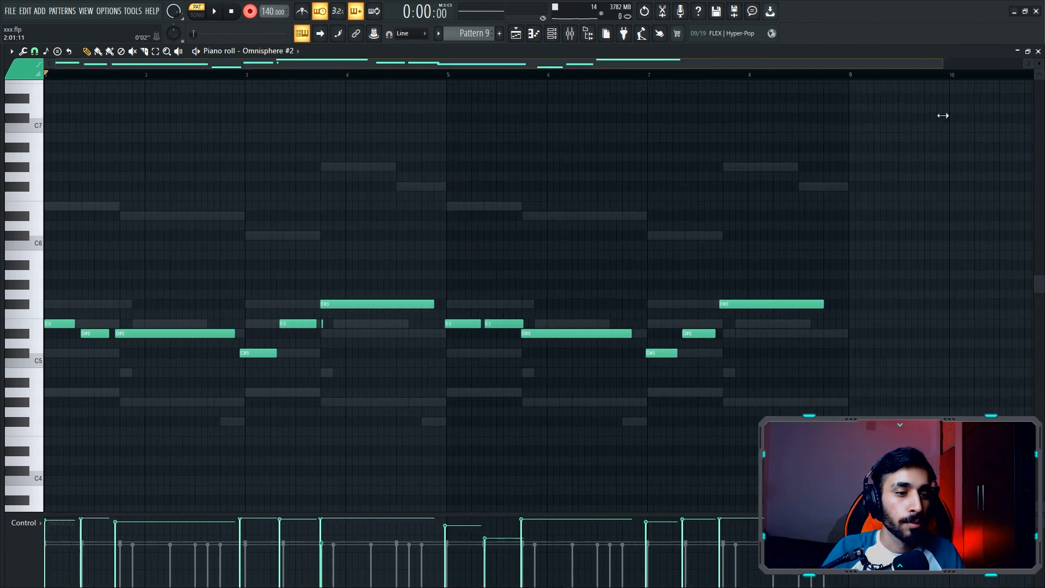
pyautogui.hotkey('alt', 'q')
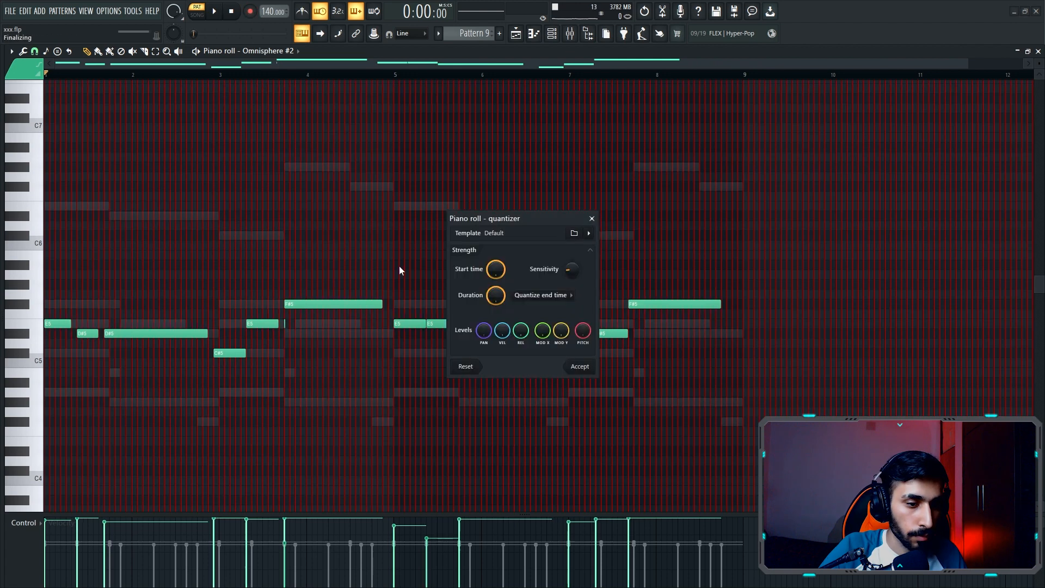
pyautogui.click(580, 366)
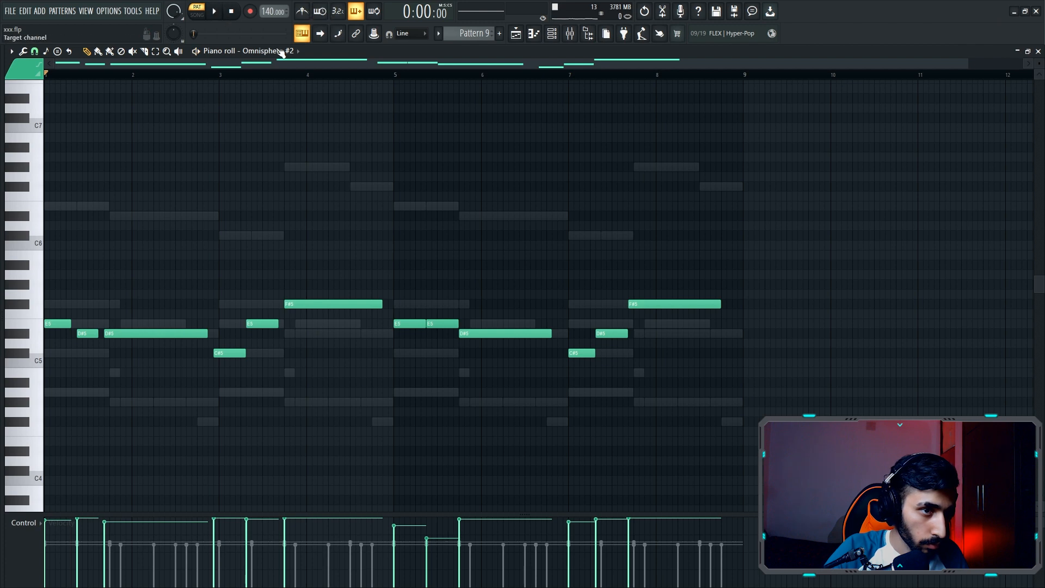
# - Fit the long D#5 note from step 13 of bar 1 to bar 3, and start the C#5 and E5 notes on steps 1 and 7 of bar 3
pyautogui.press('space')
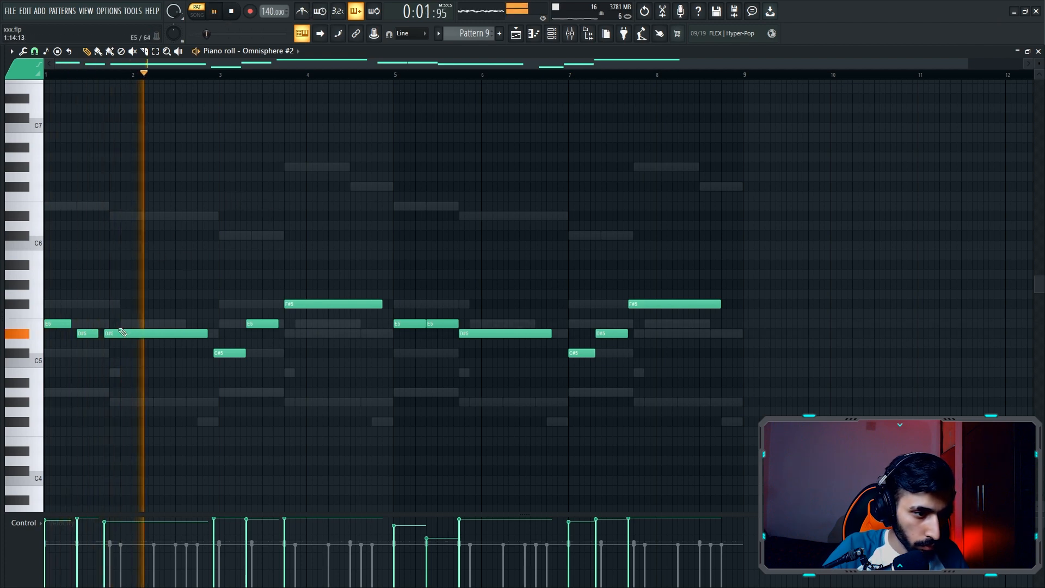
pyautogui.moveTo(122, 331); pyautogui.dragTo(128, 331)
pyautogui.press('space')
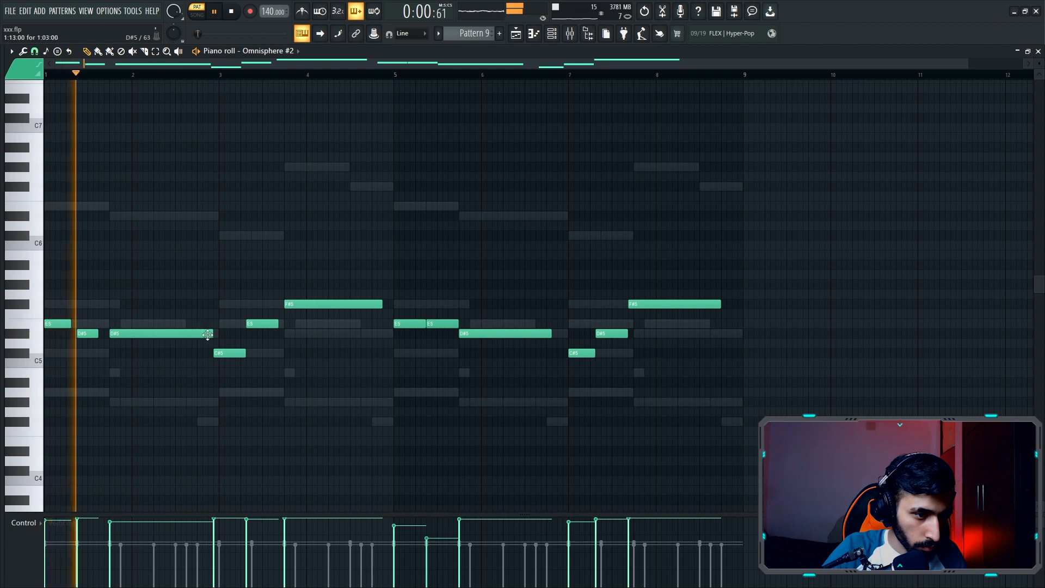
pyautogui.moveTo(229, 352); pyautogui.dragTo(217, 331)
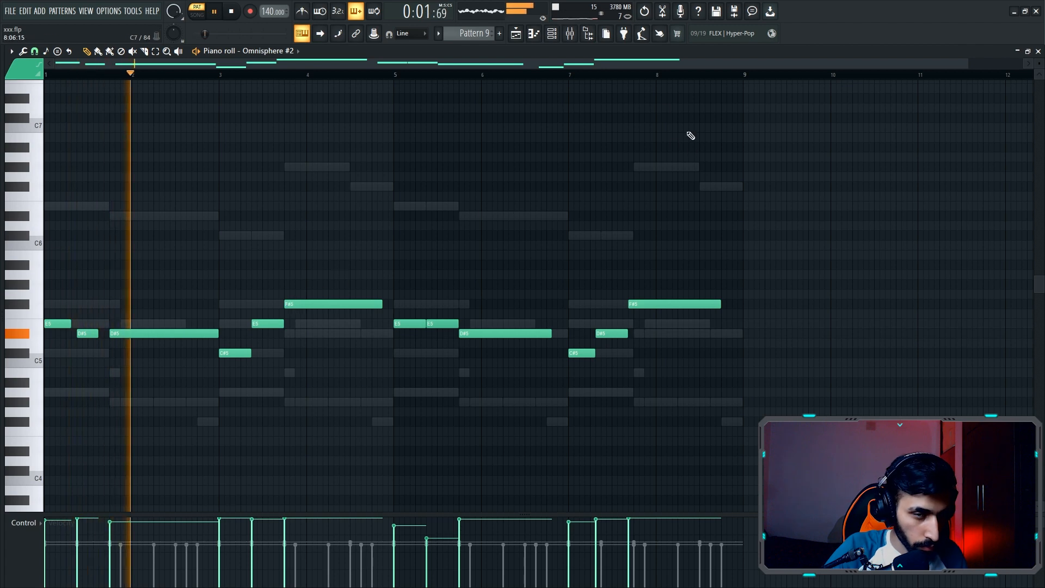
# - In bar 7, start D#5 on step 7 and F#5 on step 13, extending C#5 up to D#5 and F#5 to the end of bar 8
pyautogui.scroll(2, 524, 81)
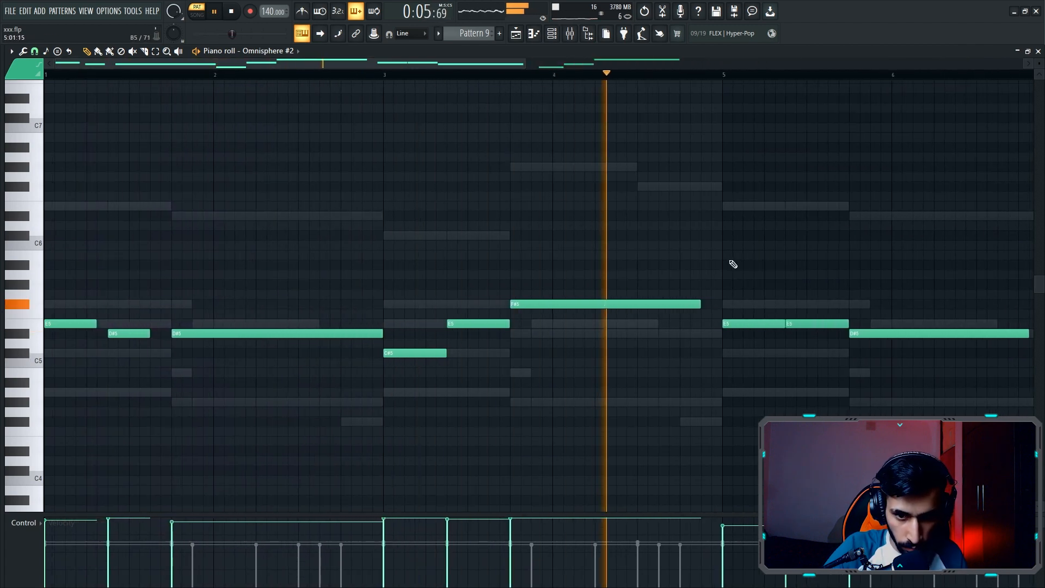
pyautogui.scroll(-2, 599, 163)
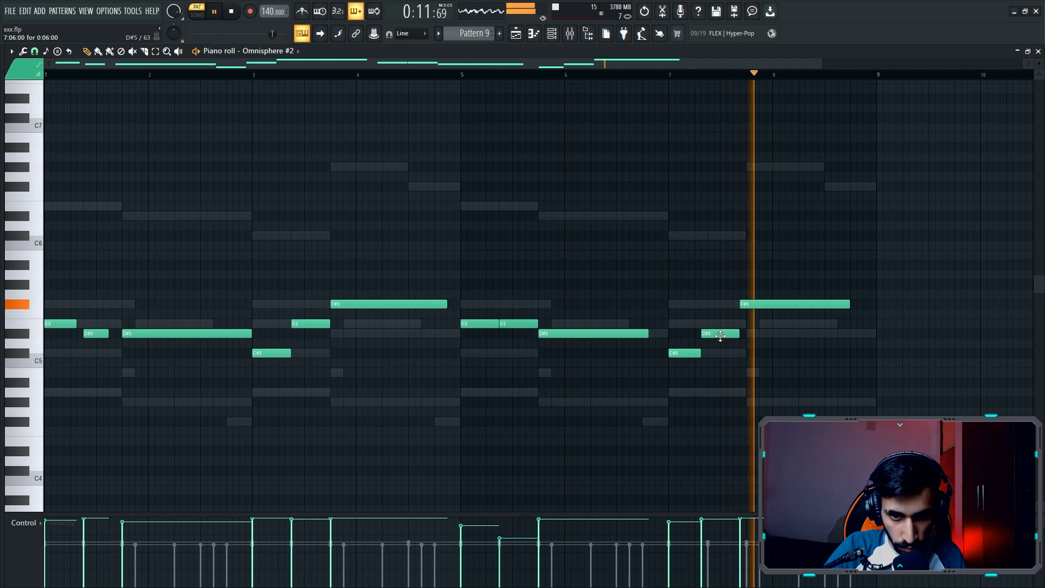
pyautogui.moveTo(720, 336); pyautogui.dragTo(753, 303)
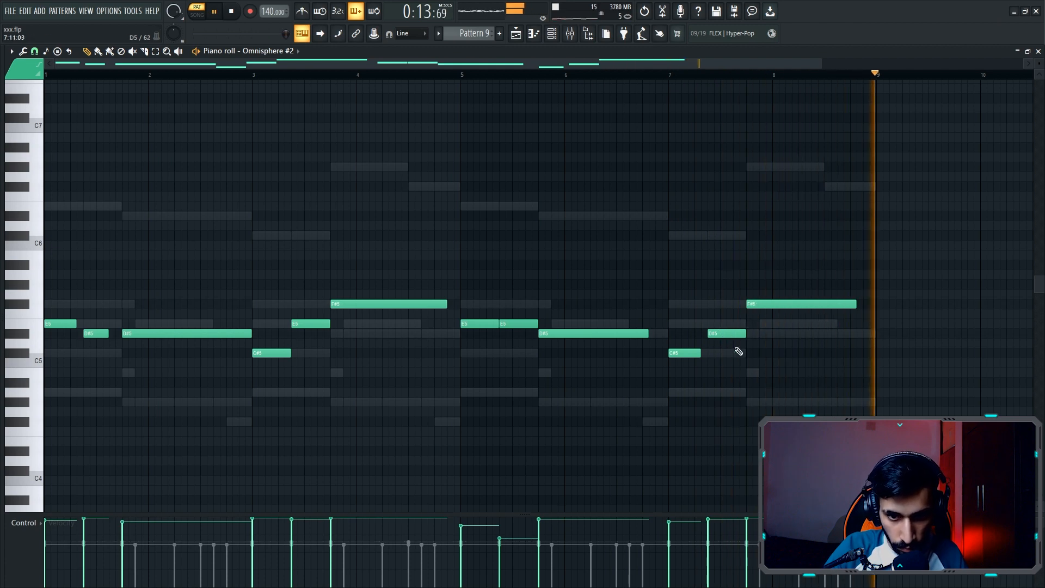
pyautogui.moveTo(700, 353); pyautogui.dragTo(707, 353)
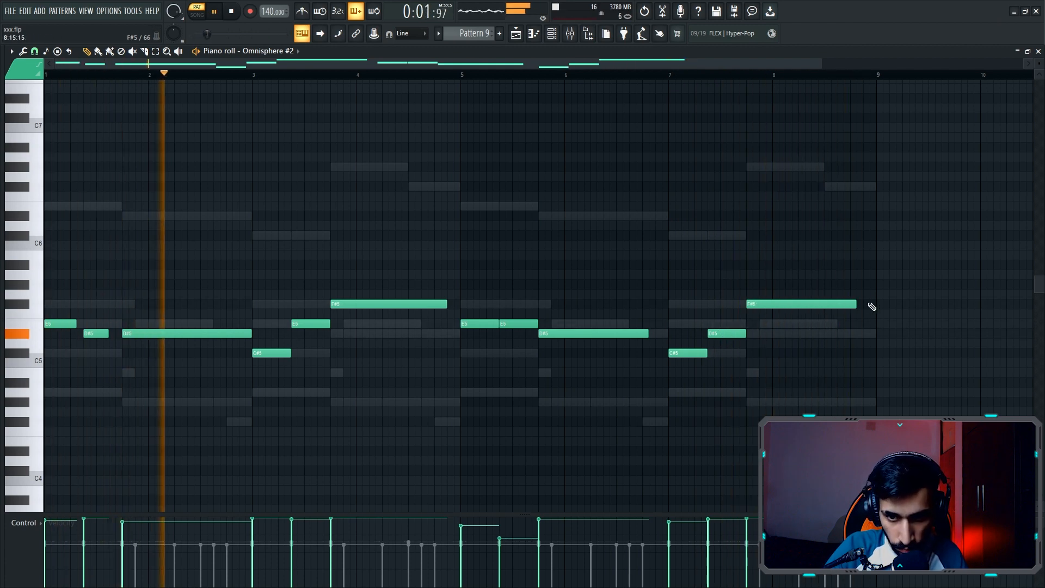
pyautogui.moveTo(857, 304); pyautogui.dragTo(875, 304)
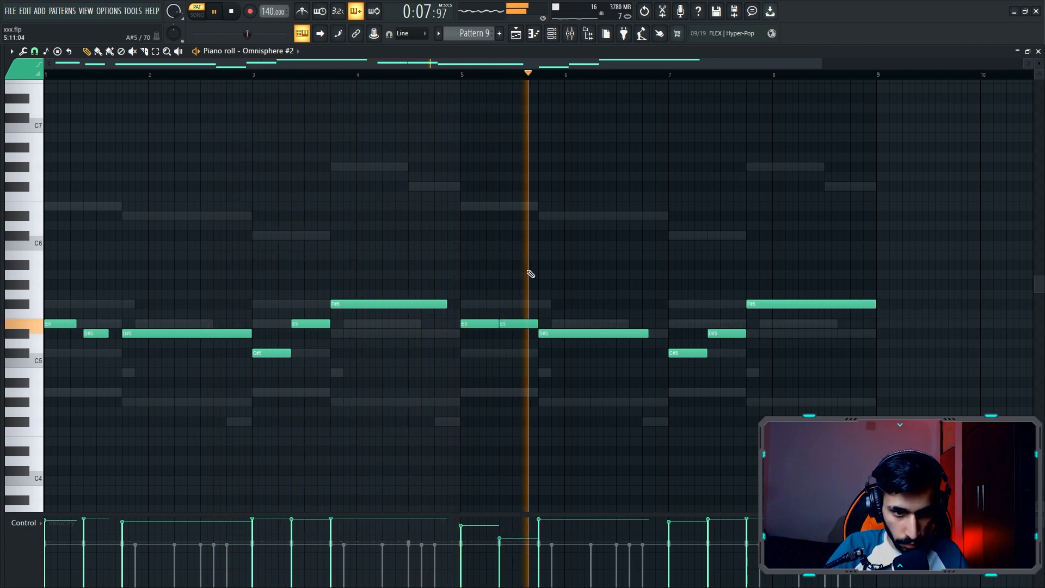
# - Audition the melody one octave higher and one octave lower, then restore its original octave and stop playback
pyautogui.hotkey('ctrl', 'Up')
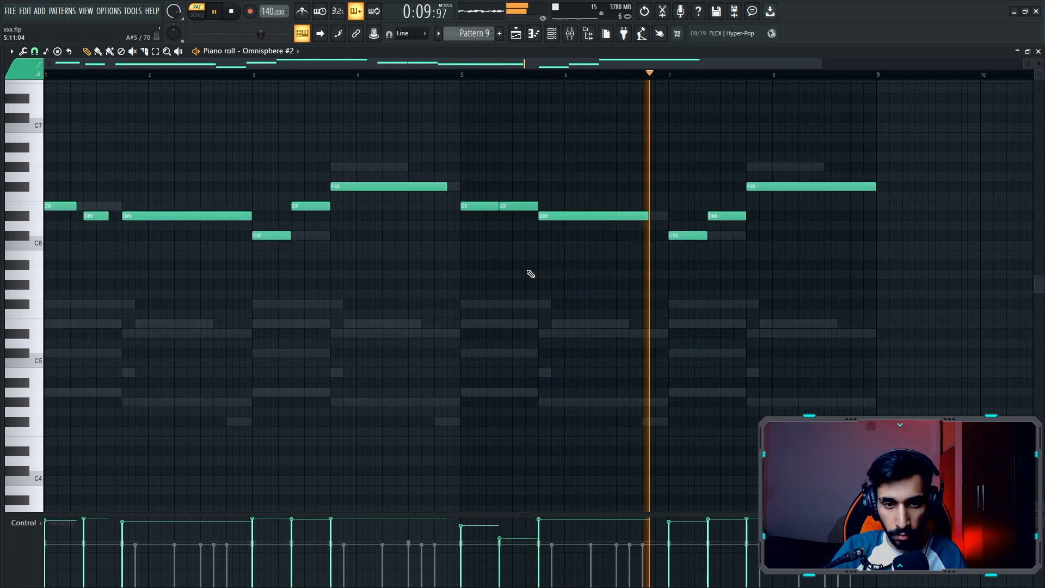
pyautogui.hotkey('ctrl', 'Down')
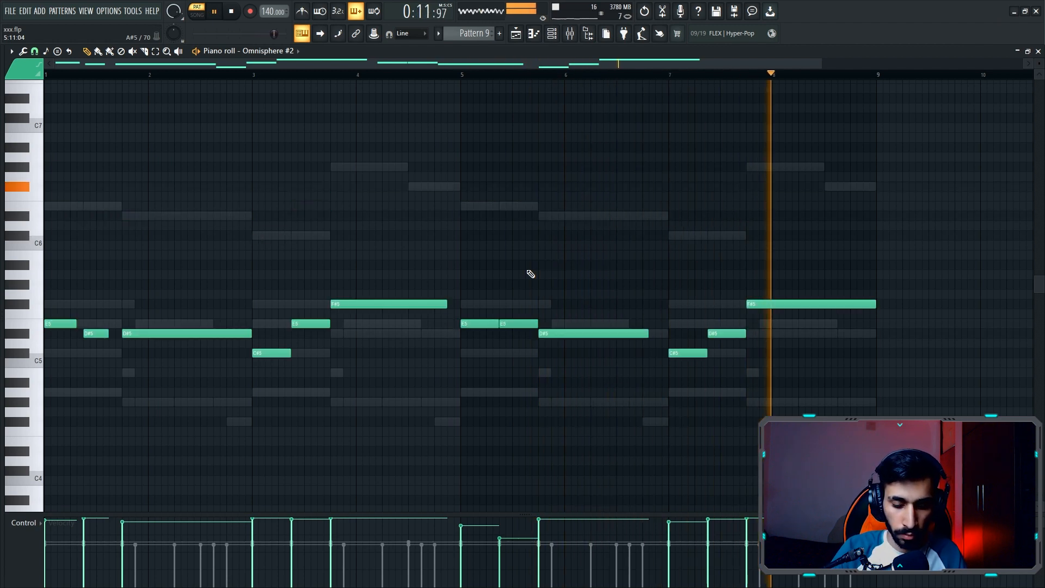
pyautogui.hotkey('ctrl', 'Down')
pyautogui.press('space')
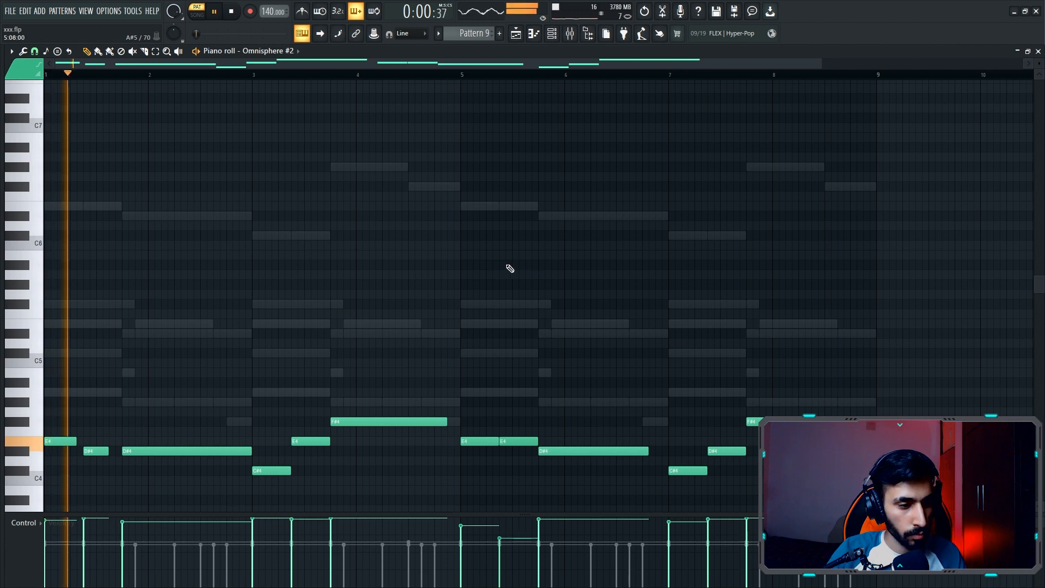
pyautogui.scroll(1, 369, 324)
pyautogui.hotkey('ctrl', 'Up')
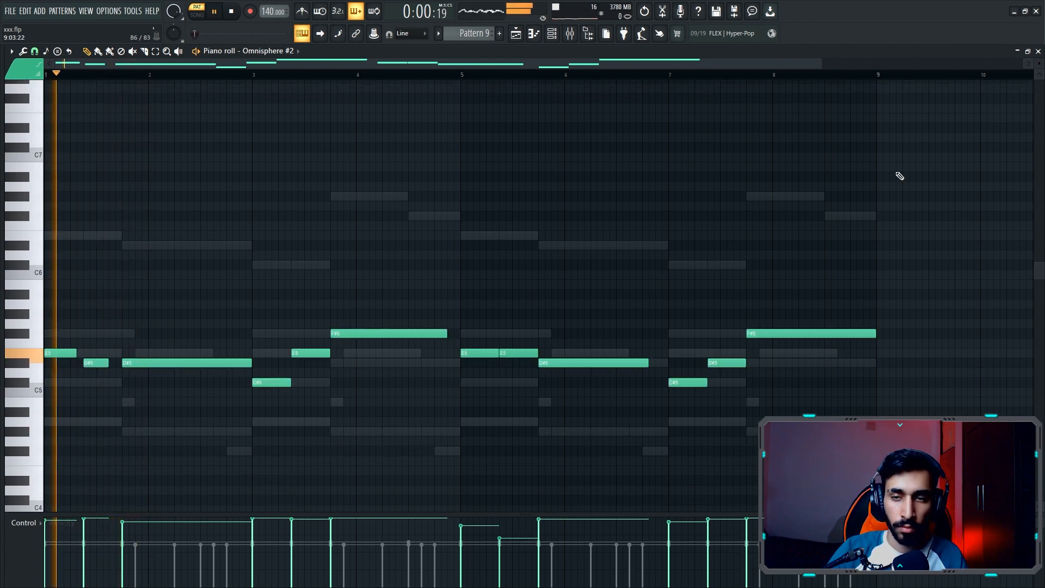
pyautogui.press('space')
# - In the Omnisphere #2 track's Pro-Q 3, set the high cut slope to 72 dB/oct and lower its frequency to about 1287 Hz
pyautogui.press('F9')
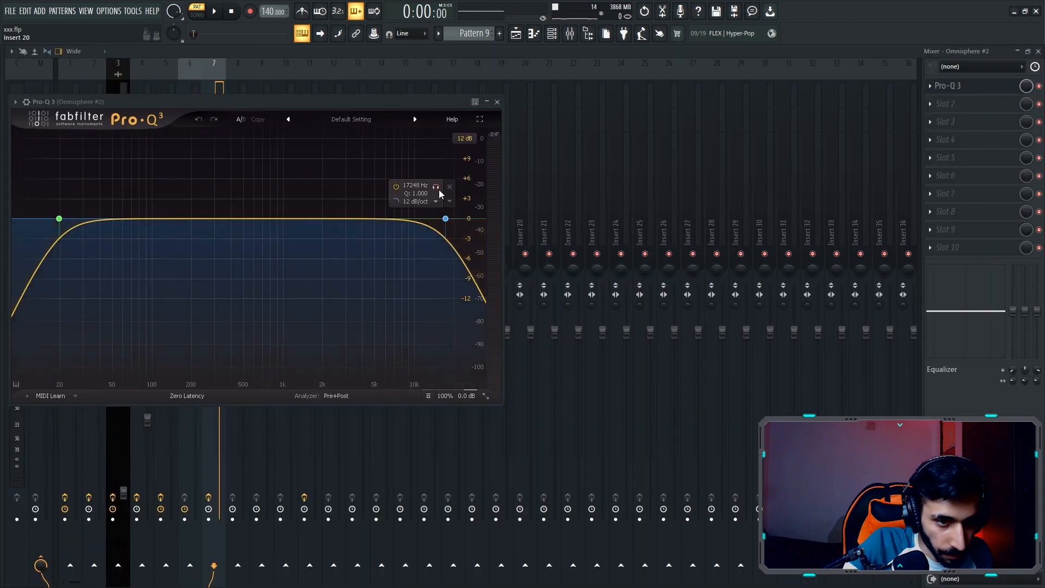
pyautogui.moveTo(436, 187); pyautogui.dragTo(287, 194)
pyautogui.click(436, 202)
pyautogui.click(439, 298)
pyautogui.press('space')
pyautogui.press('space')
pyautogui.moveTo(406, 103); pyautogui.dragTo(790, 104)
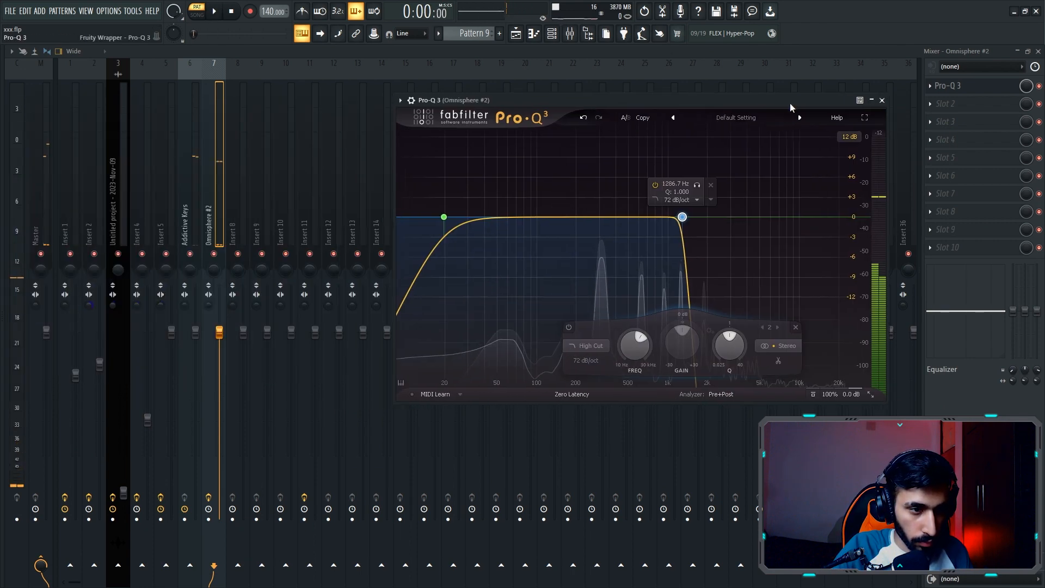
# - Solo the Omnisphere #2 mixer track and raise its Pro-Q 3 high cut to about 2841 Hz during playback
pyautogui.rightClick(214, 254)
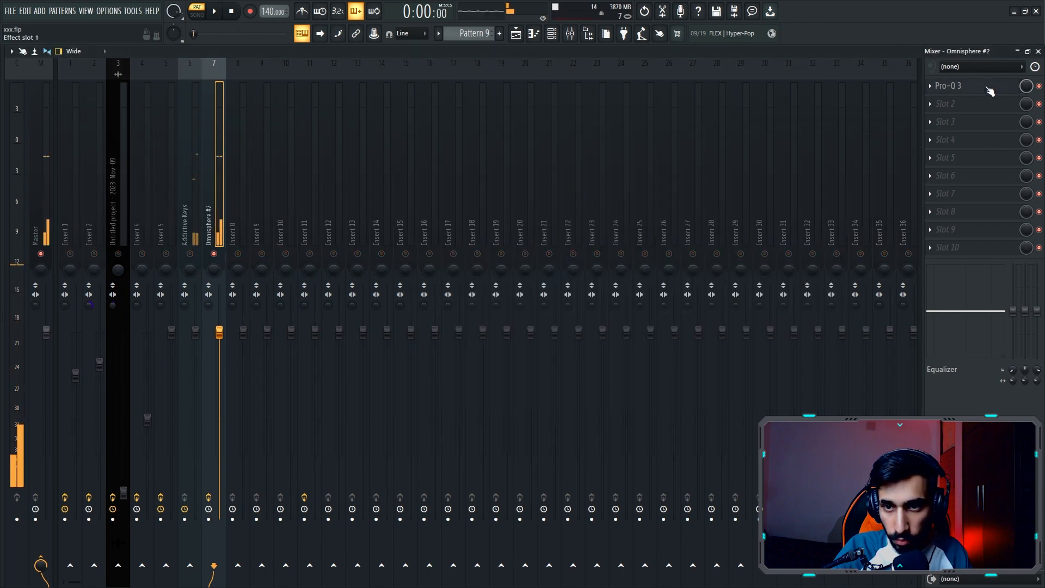
pyautogui.click(987, 88)
pyautogui.press('space')
pyautogui.moveTo(696, 188); pyautogui.dragTo(745, 194)
# - Steepen the Pro-Q 3 low cut and raise its frequency to remove the melody's low end
pyautogui.moveTo(443, 217)
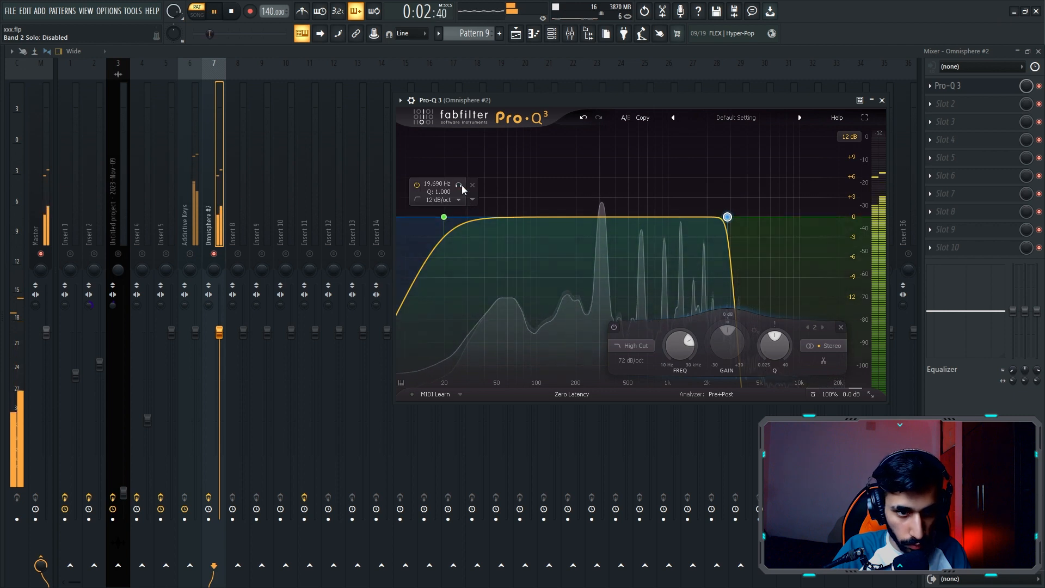
pyautogui.click(458, 199)
pyautogui.click(457, 247)
pyautogui.moveTo(465, 168); pyautogui.dragTo(600, 187)
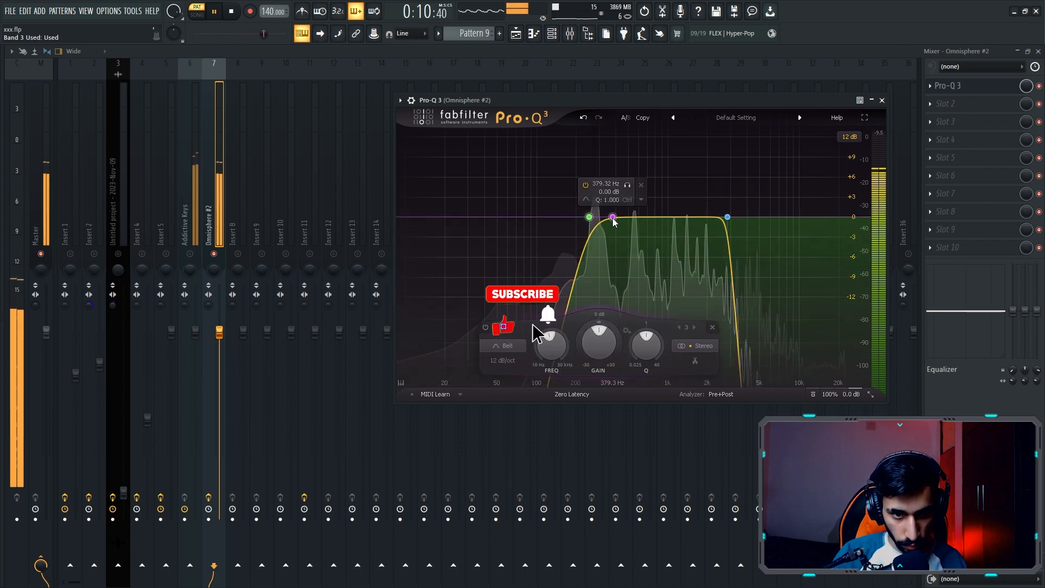
# - Shape the melody EQ with a bell cut near 288 Hz, a slight upper-mid boost and the high cut at about 3186 Hz
pyautogui.moveTo(609, 219); pyautogui.dragTo(597, 245)
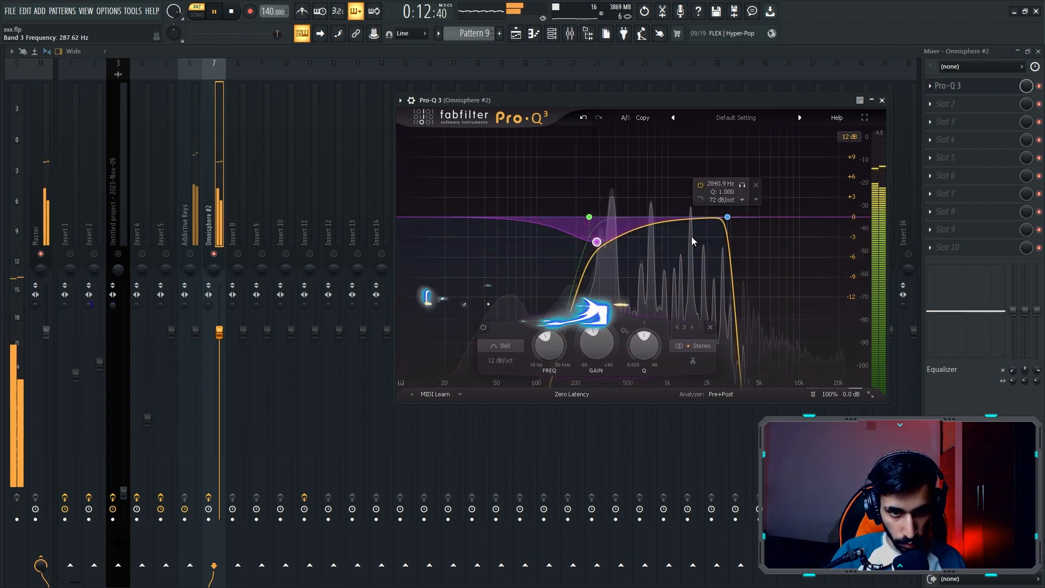
pyautogui.moveTo(691, 218); pyautogui.dragTo(733, 236)
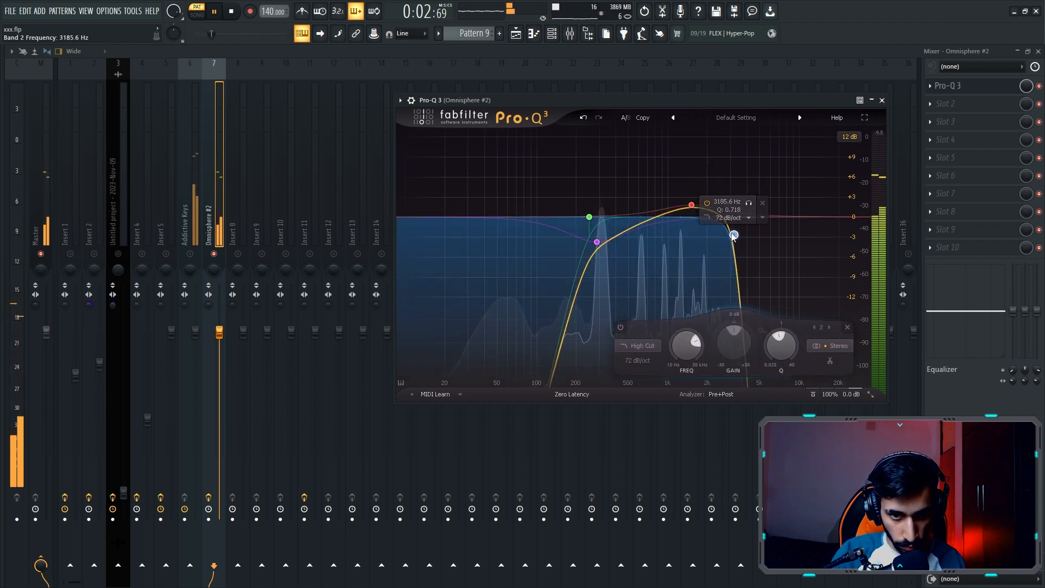
pyautogui.moveTo(597, 242)
pyautogui.mouseDown()
pyautogui.moveTo(584, 245)
pyautogui.moveTo(572, 217)
pyautogui.moveTo(598, 247)
pyautogui.mouseUp()
pyautogui.click(882, 100)
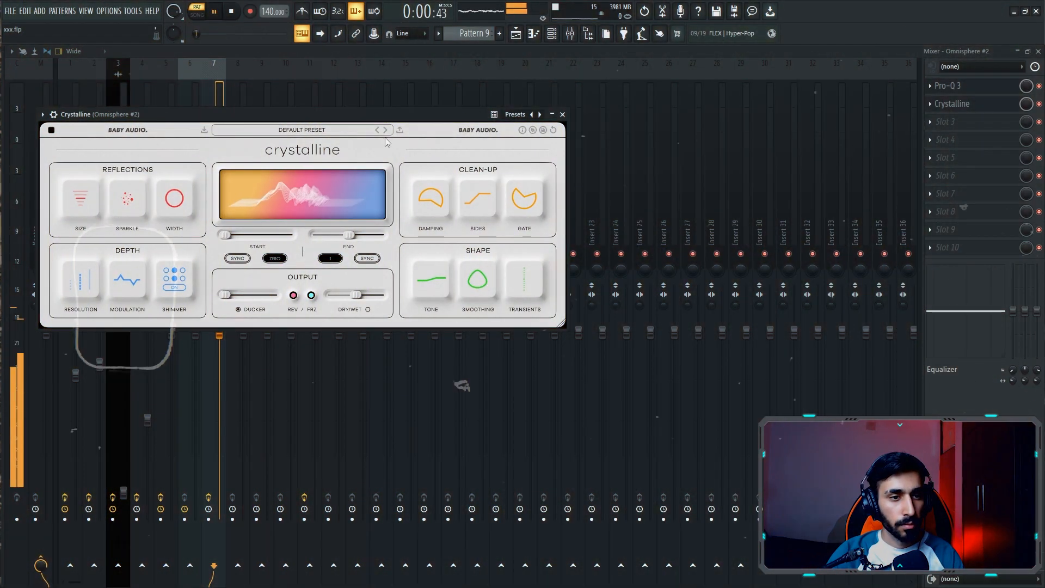
# - Load Crystalline's 02 BASIC ROOM preset on the Omnisphere #2 track and lower the Addictive Keys track's volume
pyautogui.click(387, 132)
pyautogui.moveTo(353, 116); pyautogui.dragTo(600, 115)
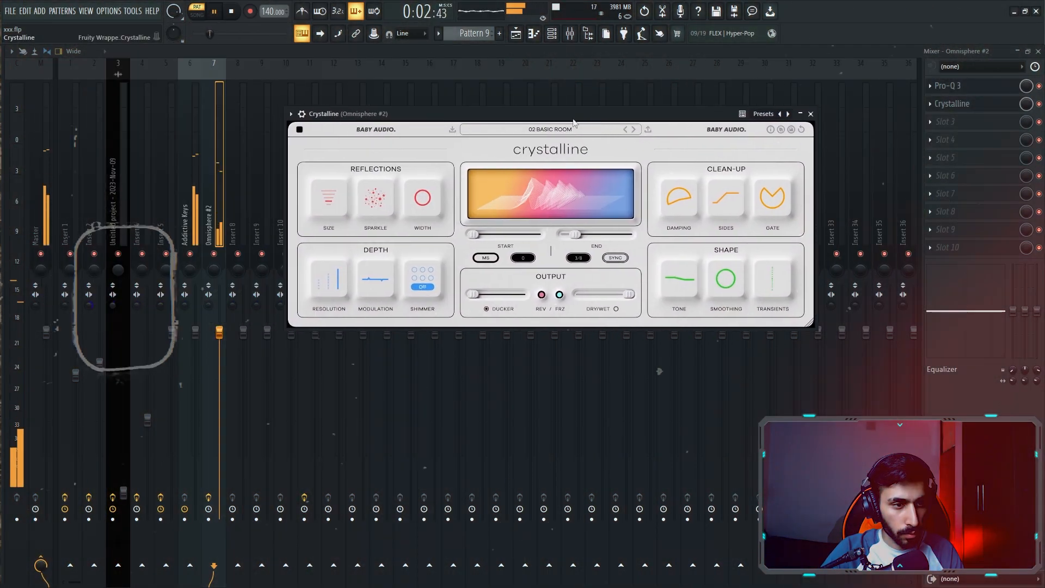
pyautogui.rightClick(215, 253)
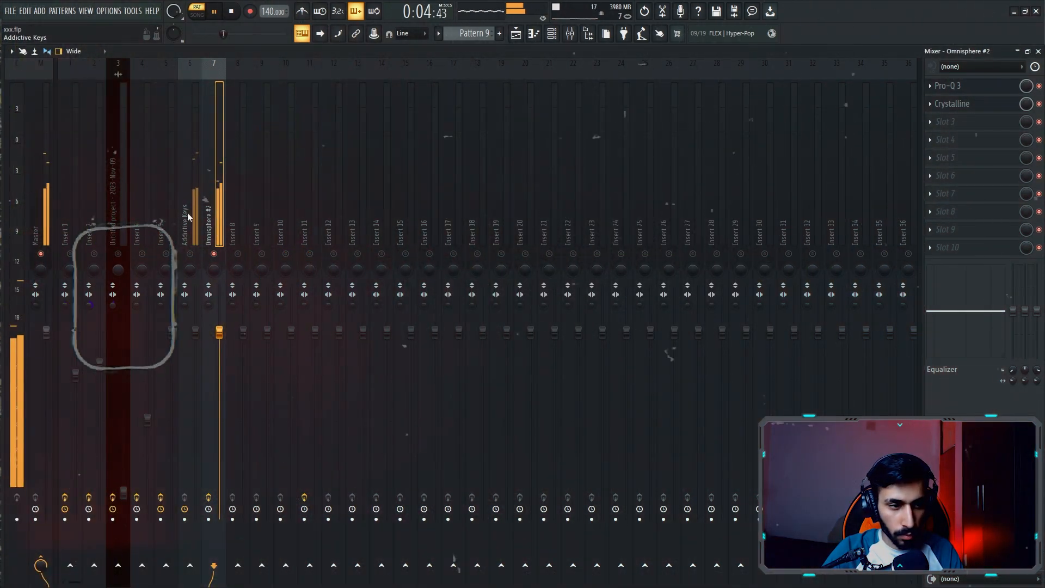
pyautogui.moveTo(195, 330); pyautogui.dragTo(195, 377)
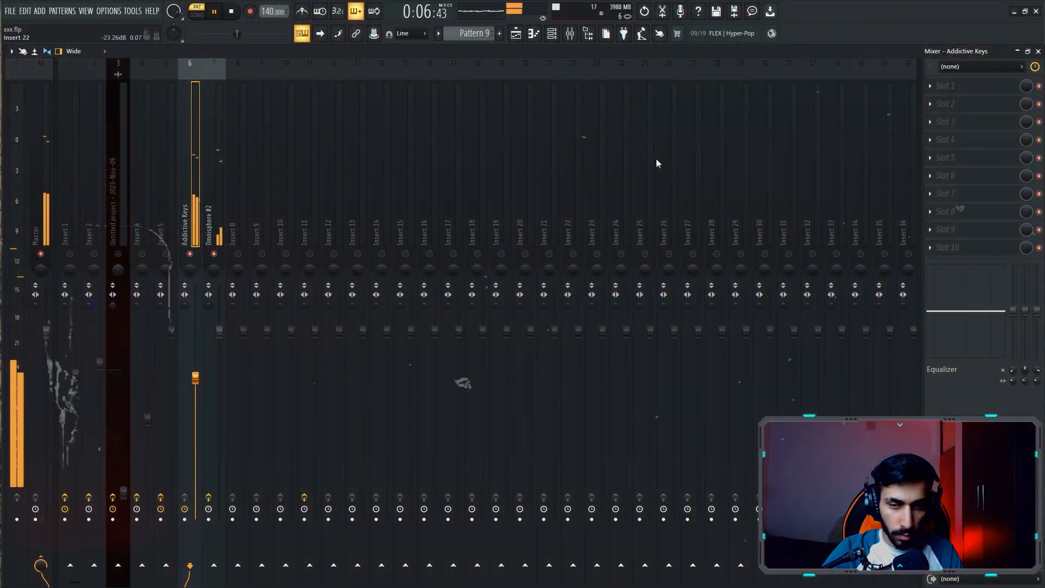
# - Audition Crystalline's reverb presets in order on the Omnisphere #2 track during playback, from 03 BASIC HALL through the drum presets past 20 DR SHAKER AMBIENCE
pyautogui.click(221, 181)
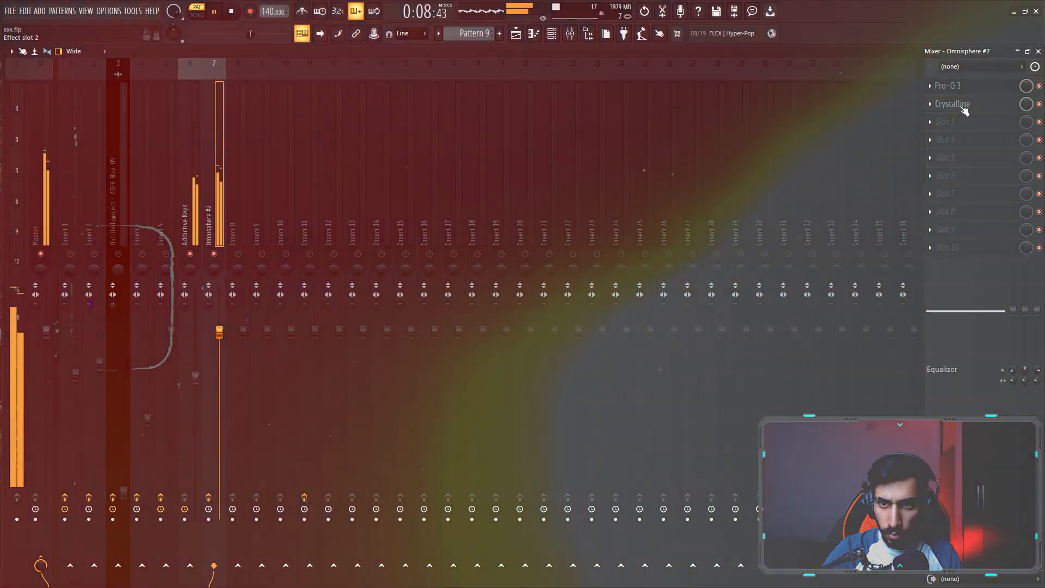
pyautogui.click(962, 103)
pyautogui.click(634, 129)
pyautogui.click(633, 129)
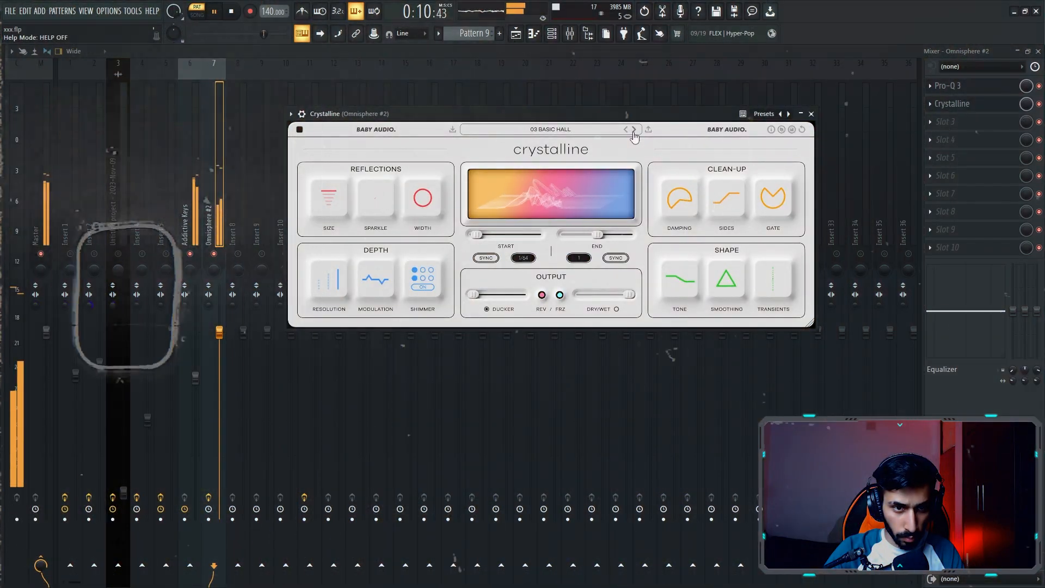
pyautogui.click(633, 129)
pyautogui.click(633, 129)
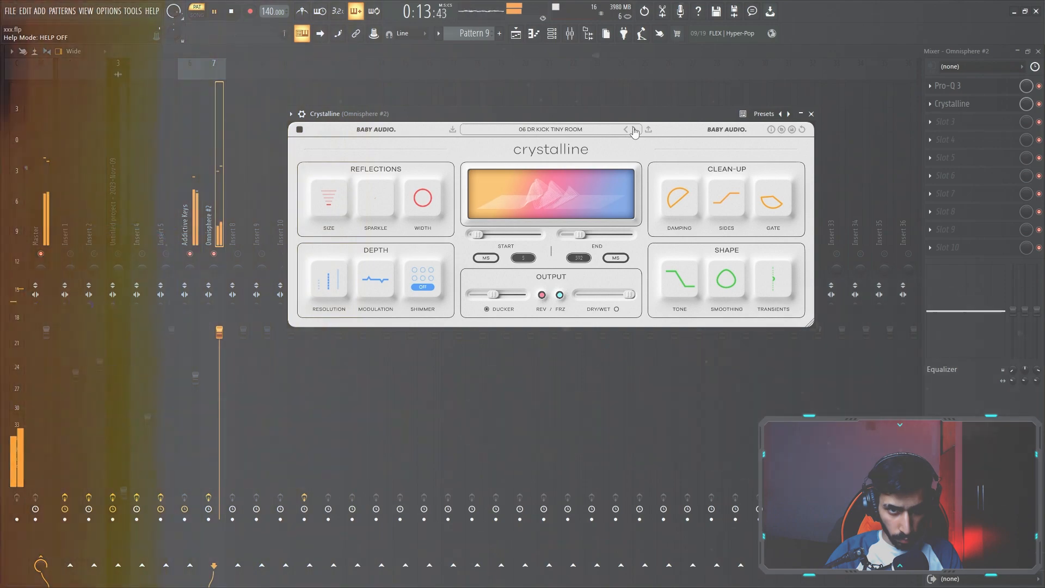
pyautogui.click(633, 129)
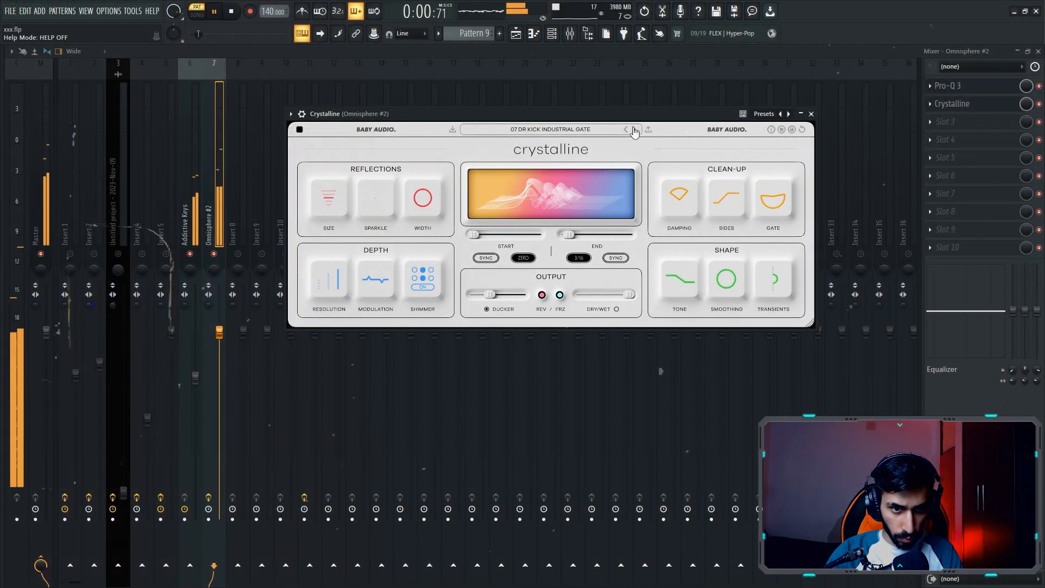
pyautogui.click(634, 129)
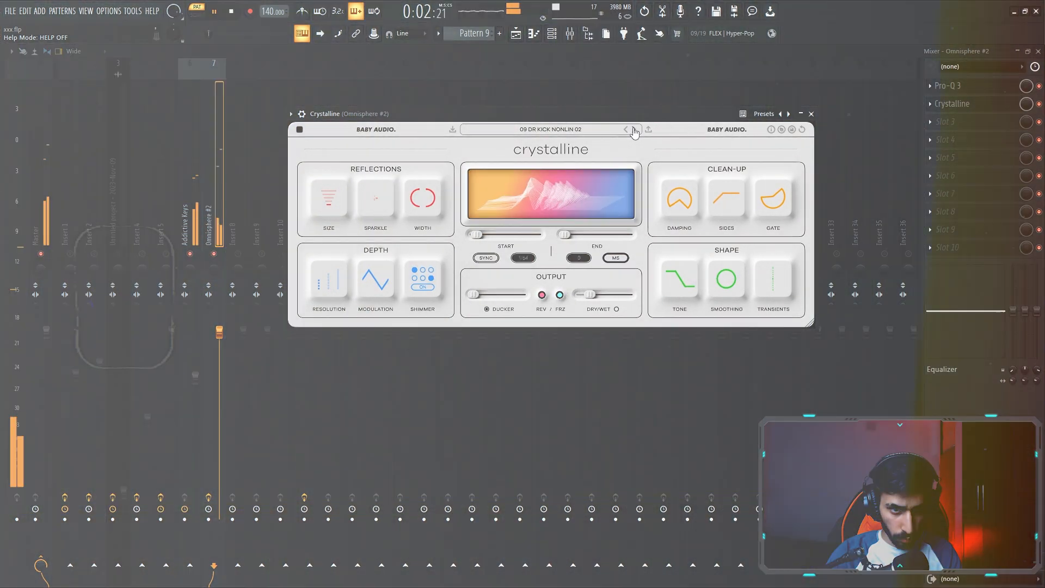
pyautogui.click(633, 129)
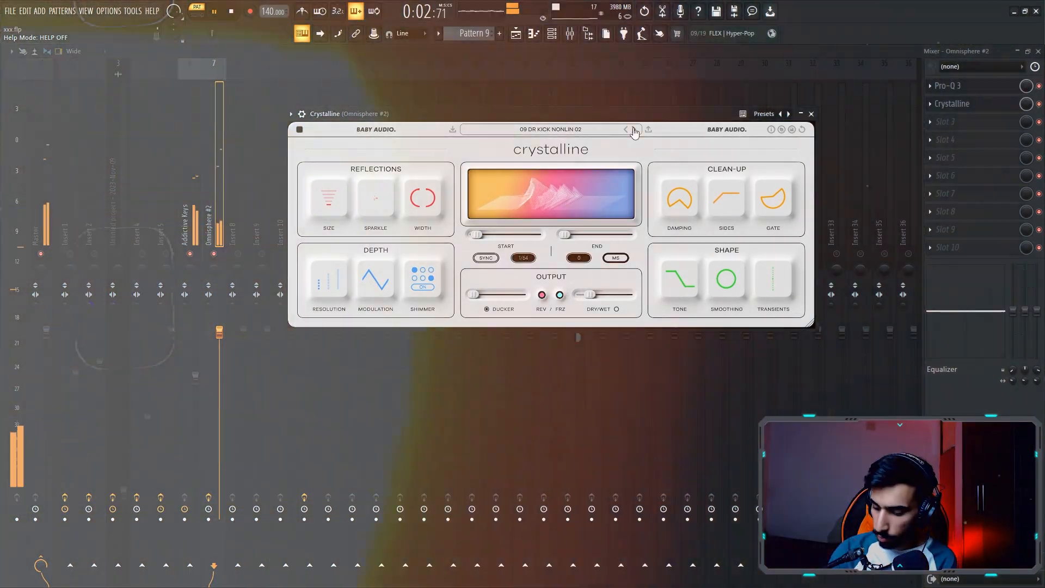
pyautogui.click(634, 129)
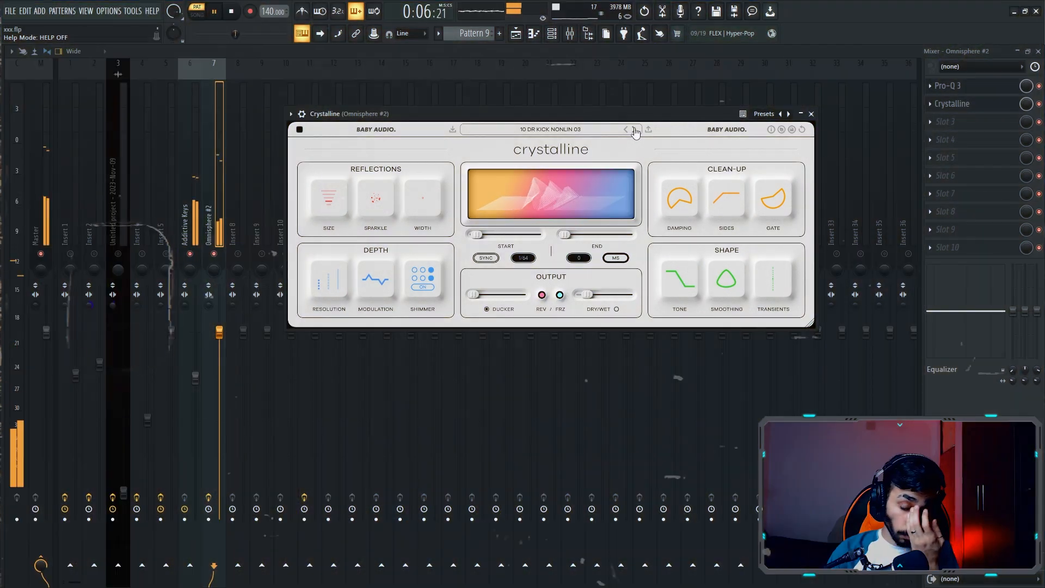
pyautogui.click(633, 129)
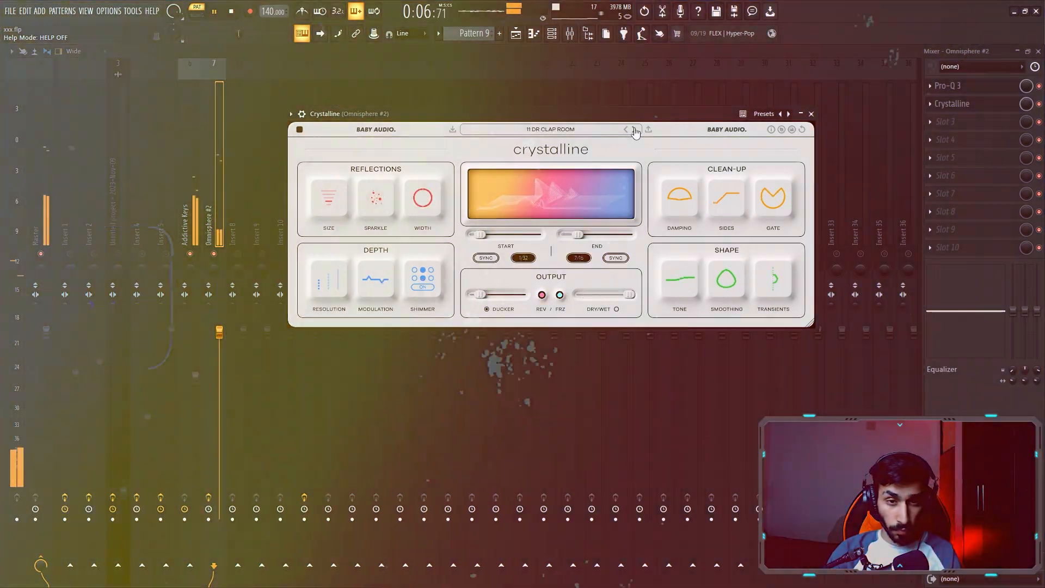
pyautogui.click(634, 129)
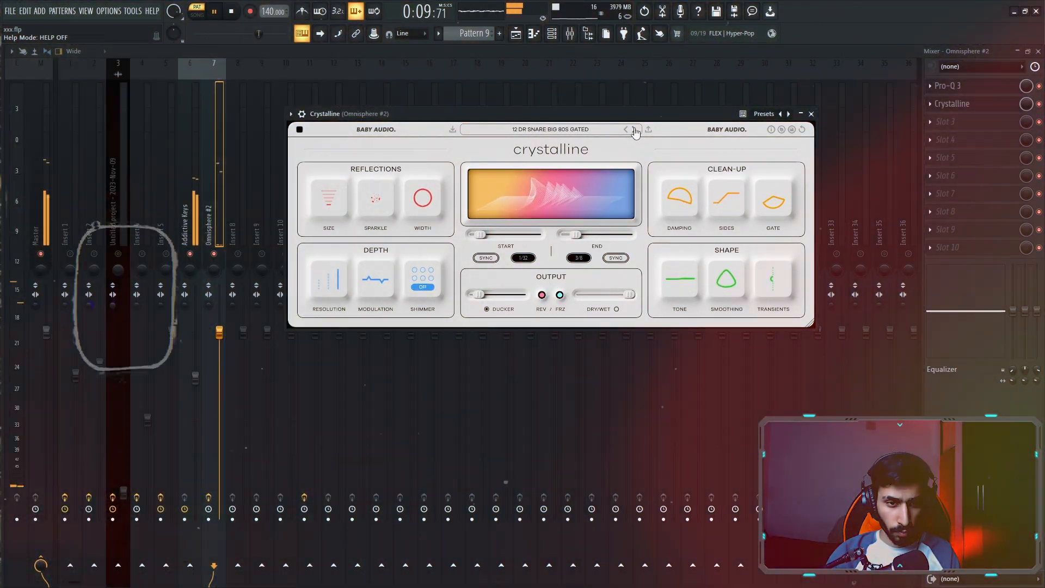
pyautogui.click(633, 129)
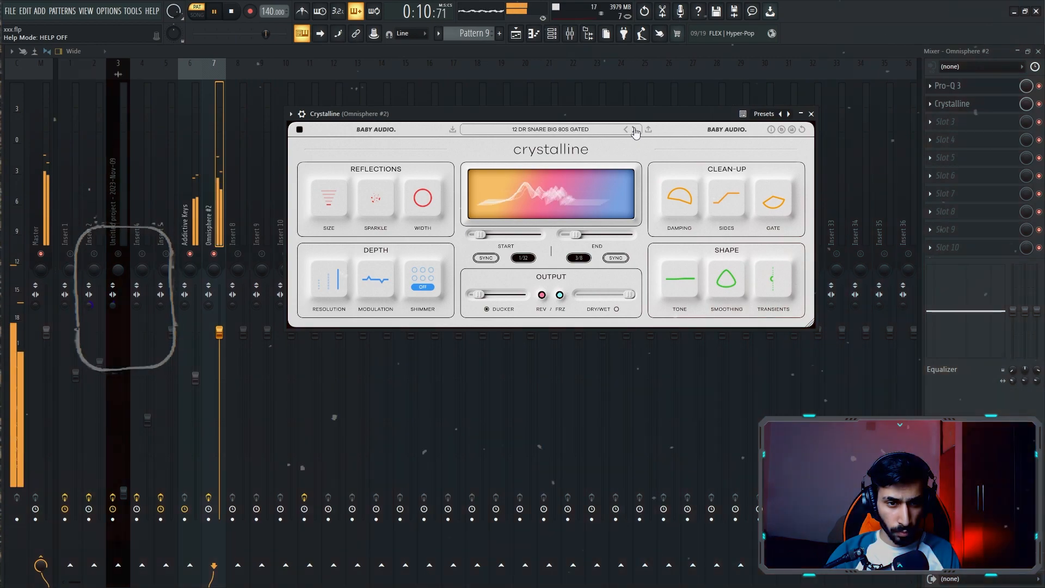
pyautogui.click(633, 129)
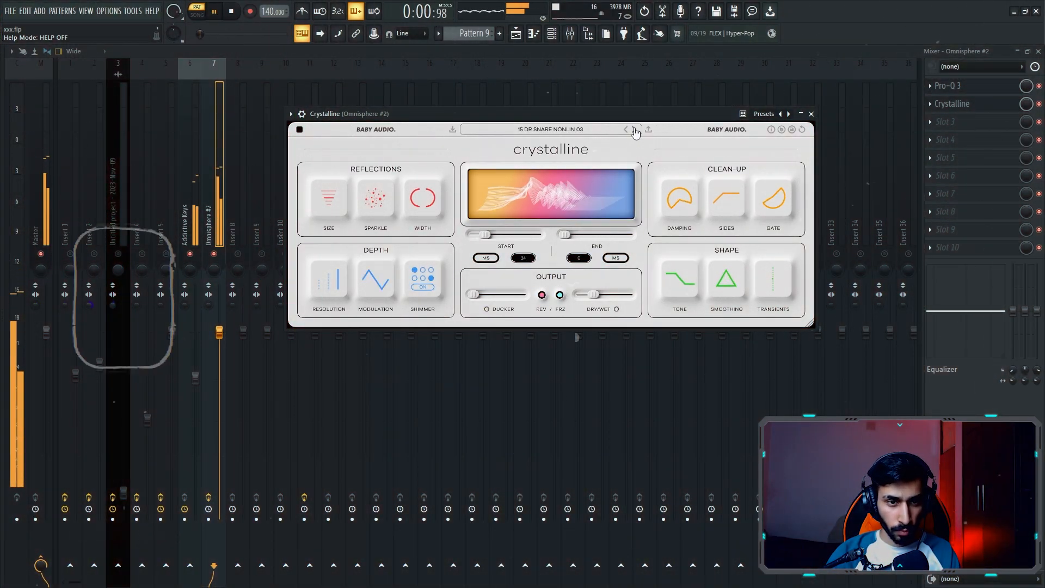
pyautogui.click(635, 131)
pyautogui.click(635, 131)
pyautogui.click(634, 131)
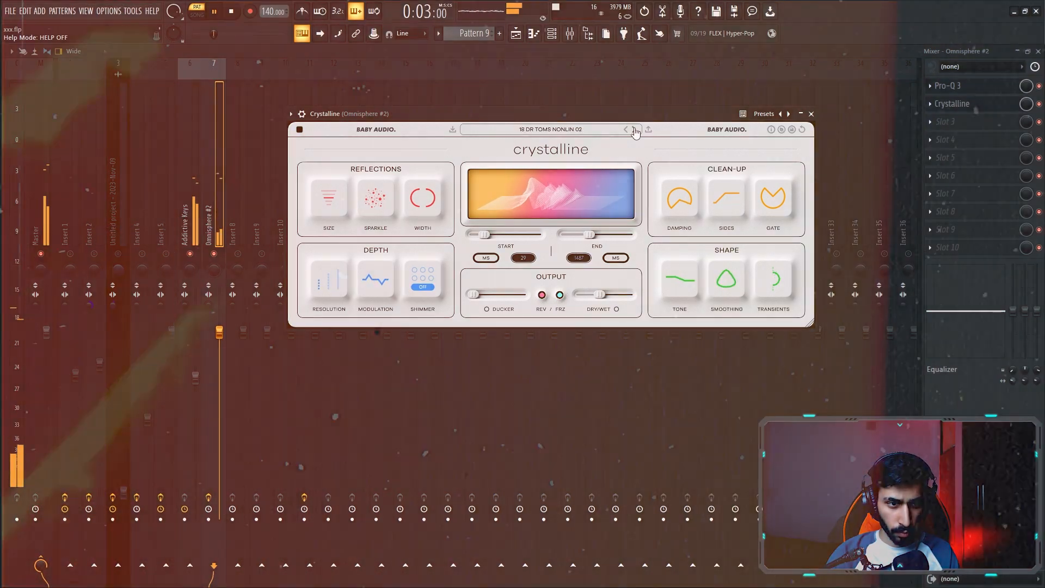
pyautogui.click(635, 131)
pyautogui.click(634, 130)
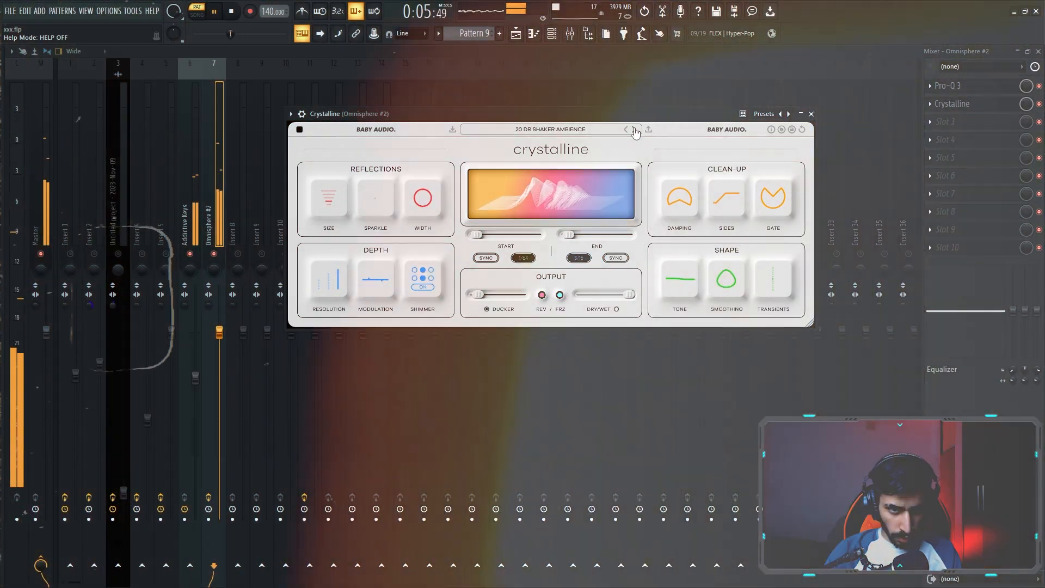
pyautogui.click(635, 131)
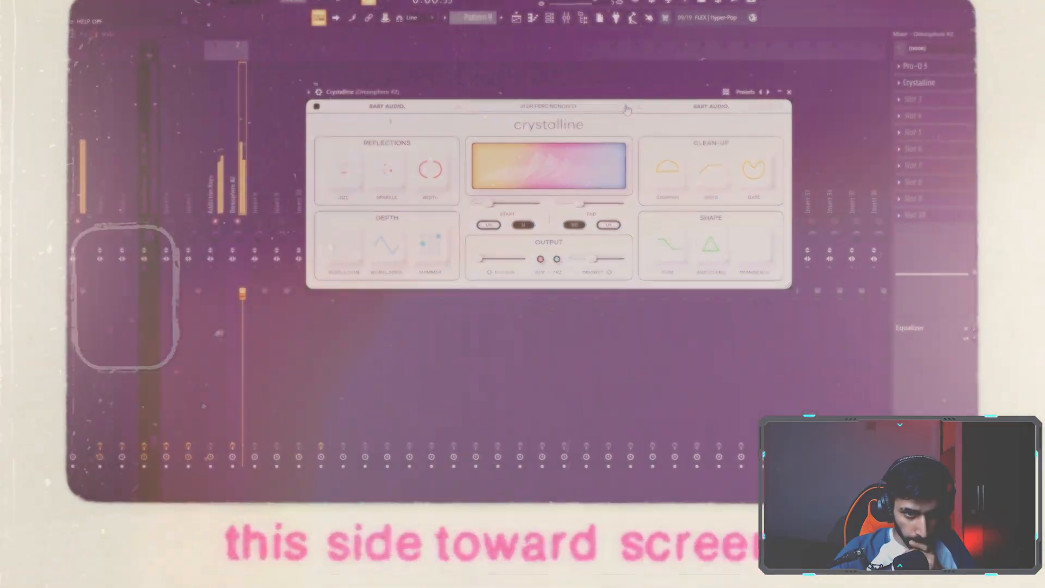